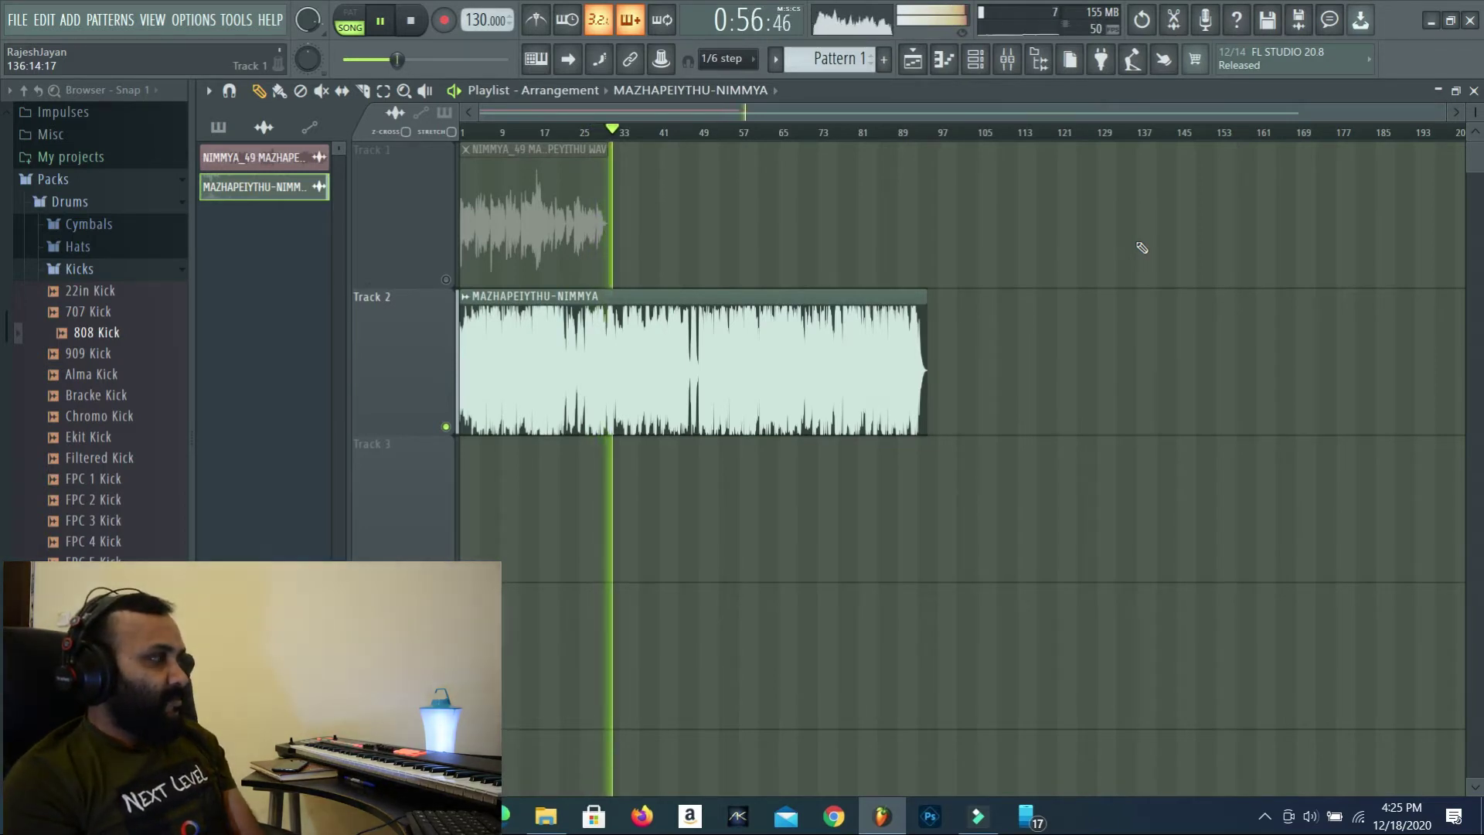
# Stop playback, remove the MAZHAPEIYTHU-NIMMYA clip from track 2 and delete its audio channel from the project.
pyautogui.press('space')
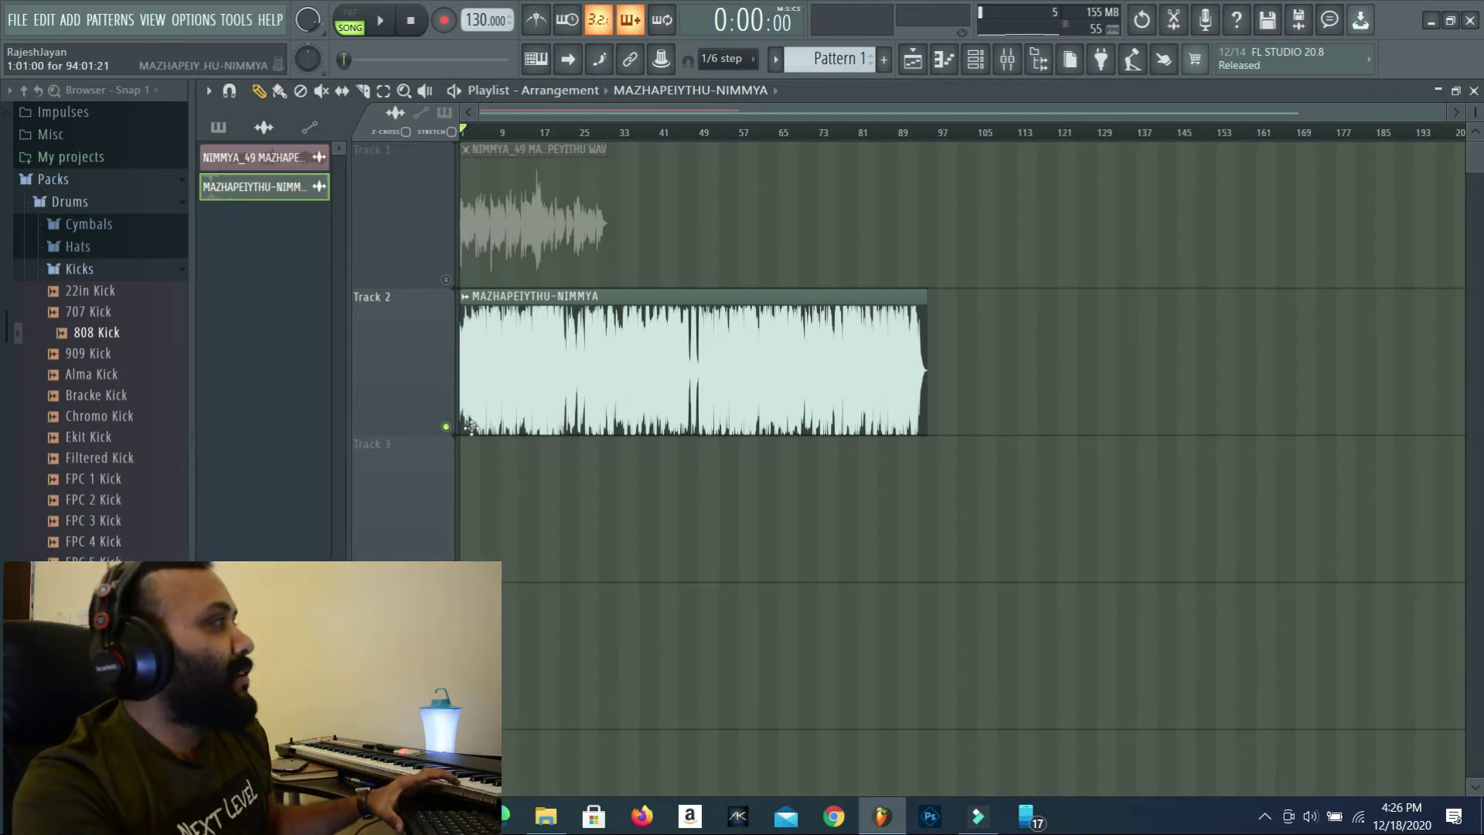
pyautogui.rightClick(565, 342)
pyautogui.rightClick(272, 194)
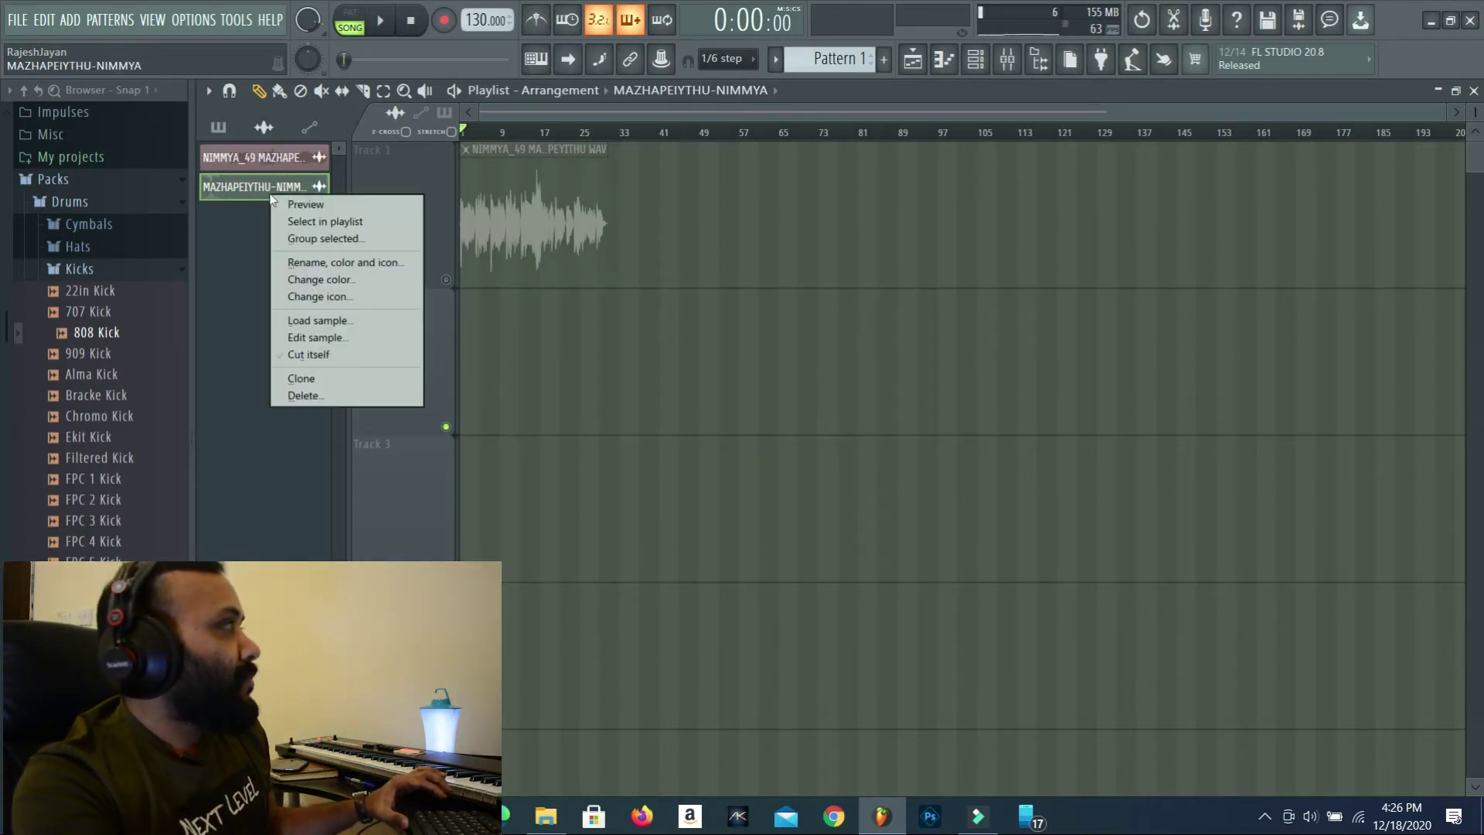
pyautogui.click(309, 395)
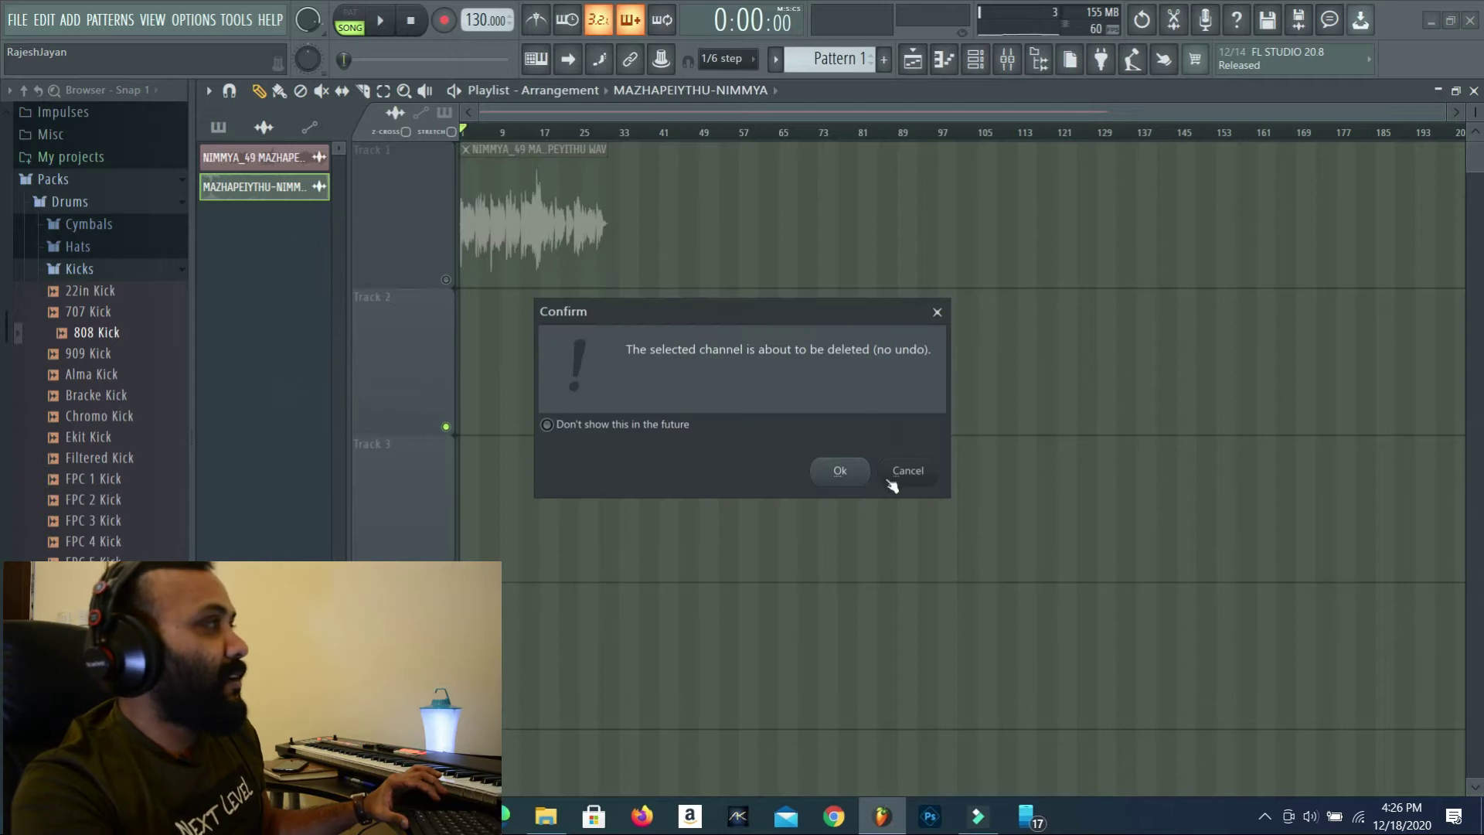
pyautogui.click(842, 472)
# Unmute track 1 and listen to its vocal clip from about bar 12.
pyautogui.click(448, 281)
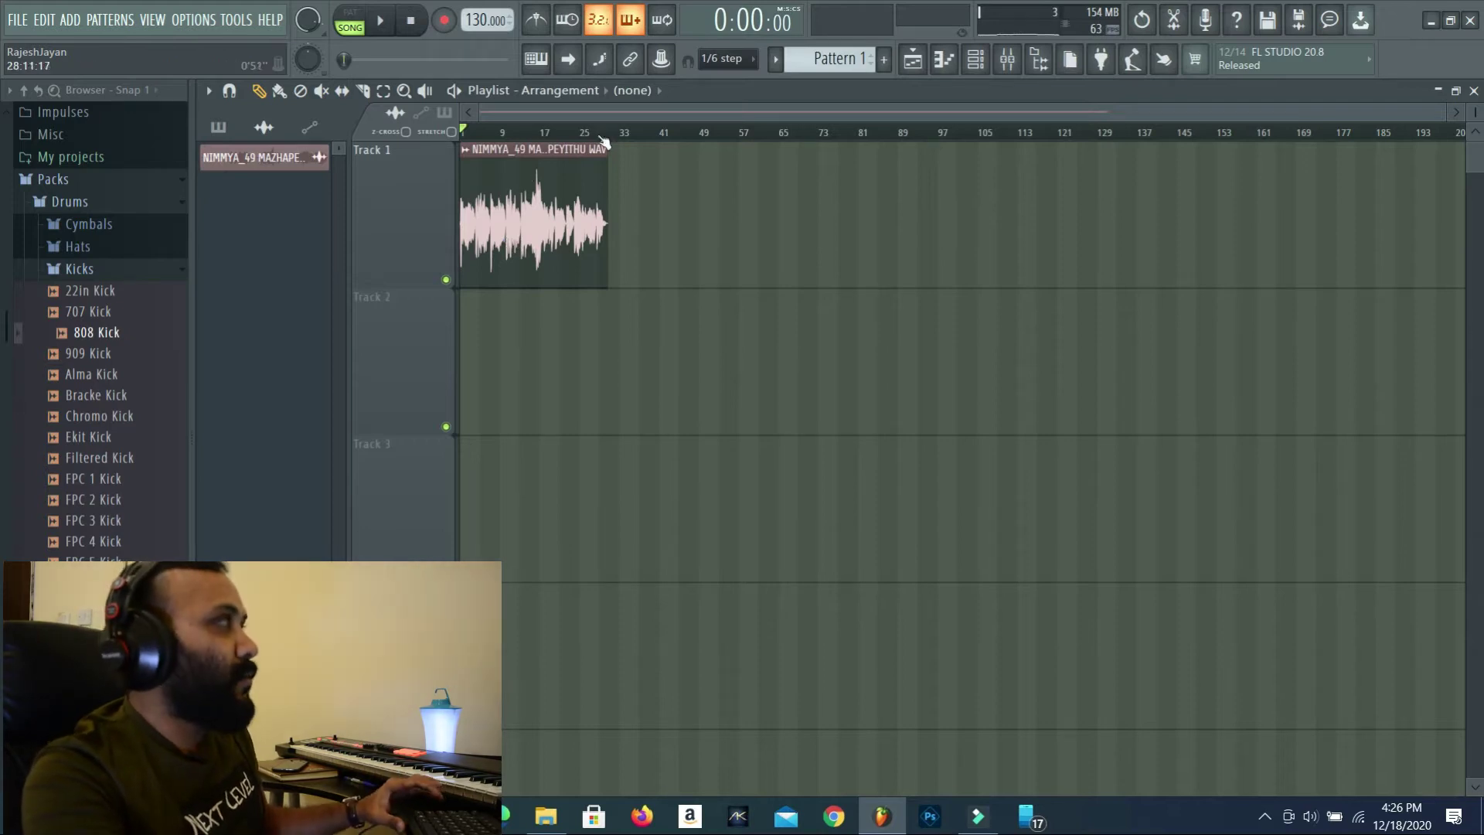
pyautogui.click(519, 134)
pyautogui.press('space')
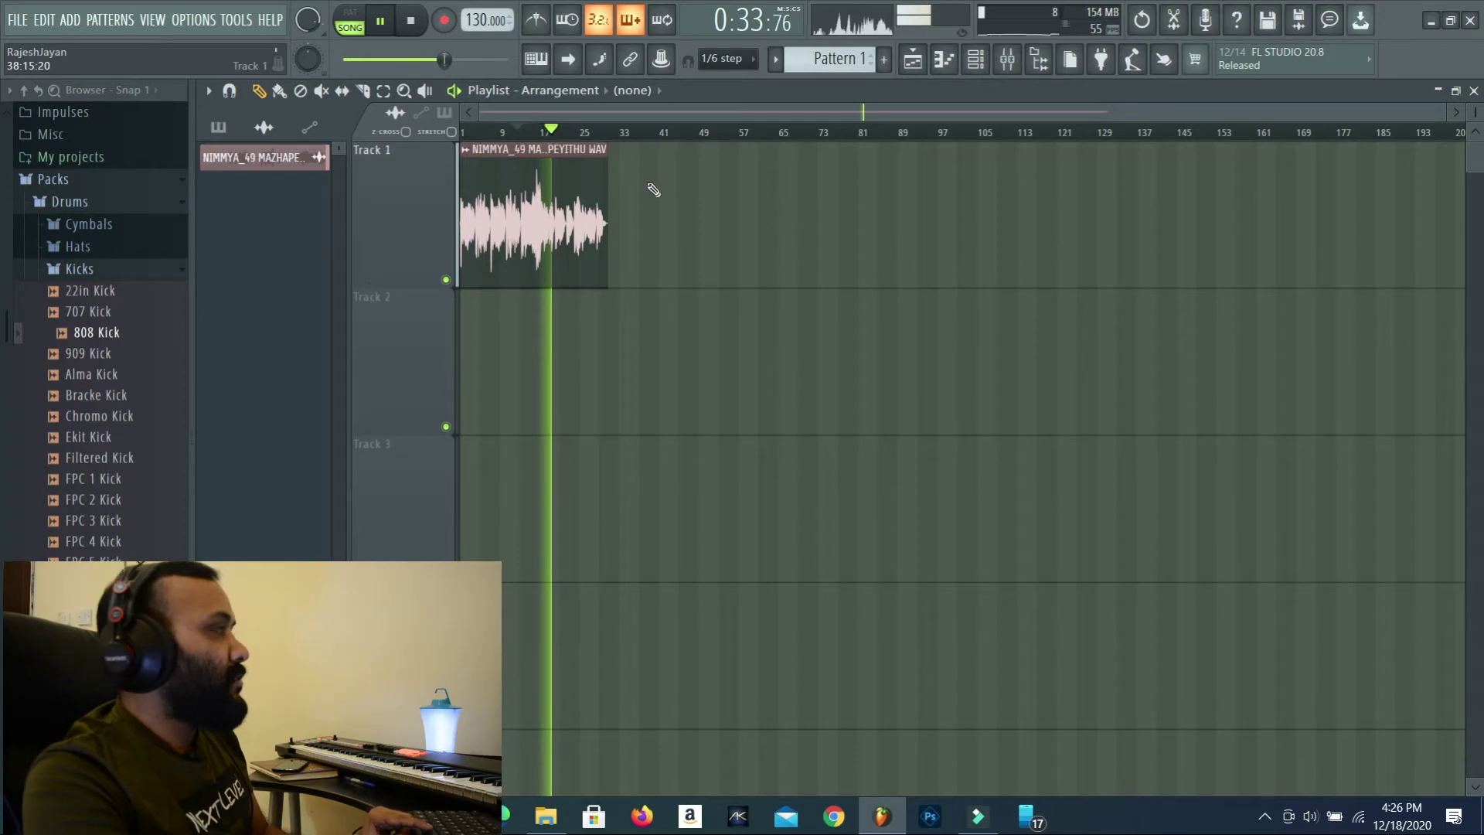
pyautogui.press('space')
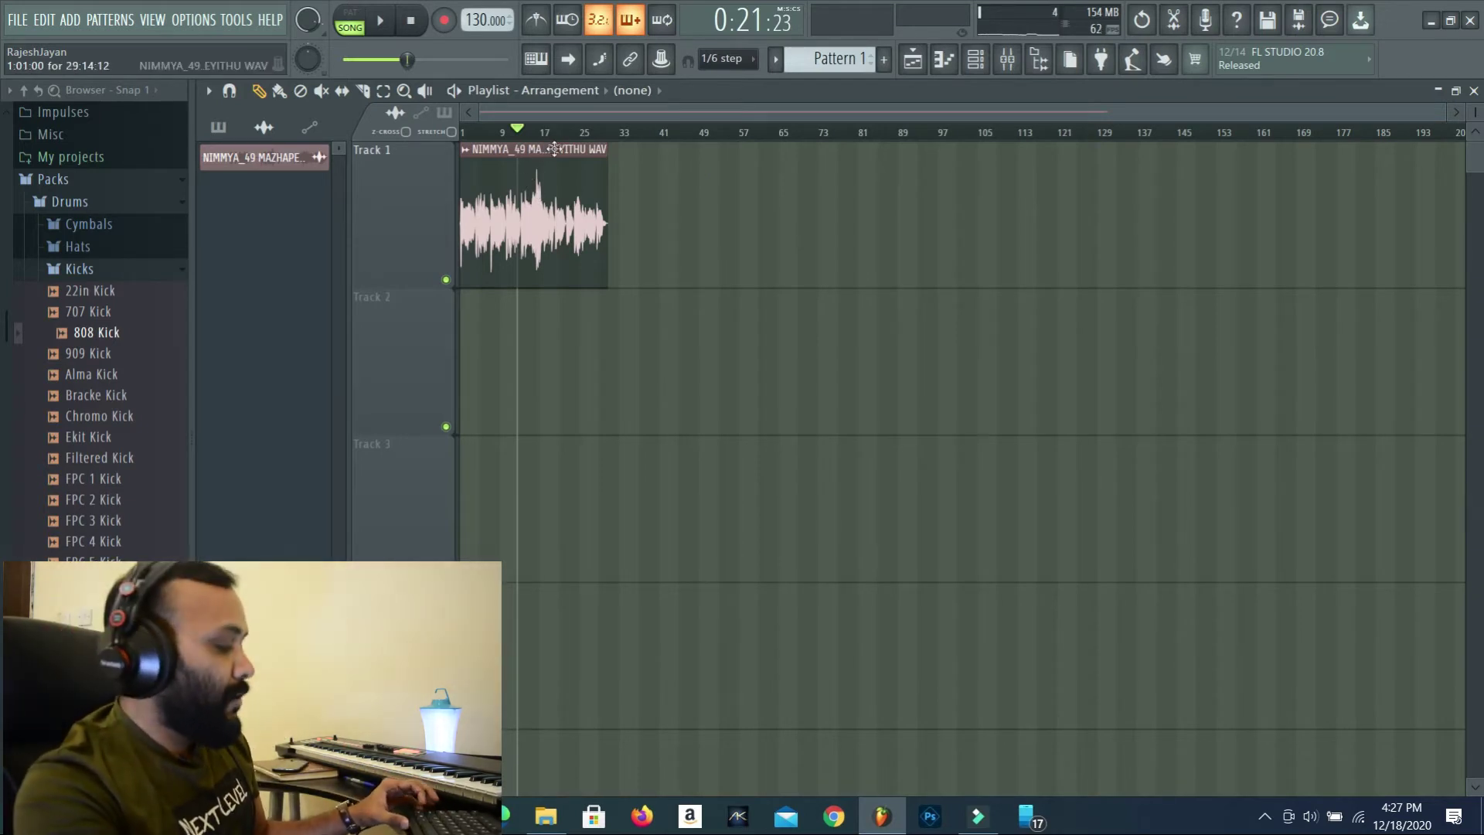
# Select the playlist time range around the loudest vocal peaks on track 1, from about 14:15 to 17:07.
pyautogui.scroll(5, 550, 148)
pyautogui.scroll(-2, 850, 178)
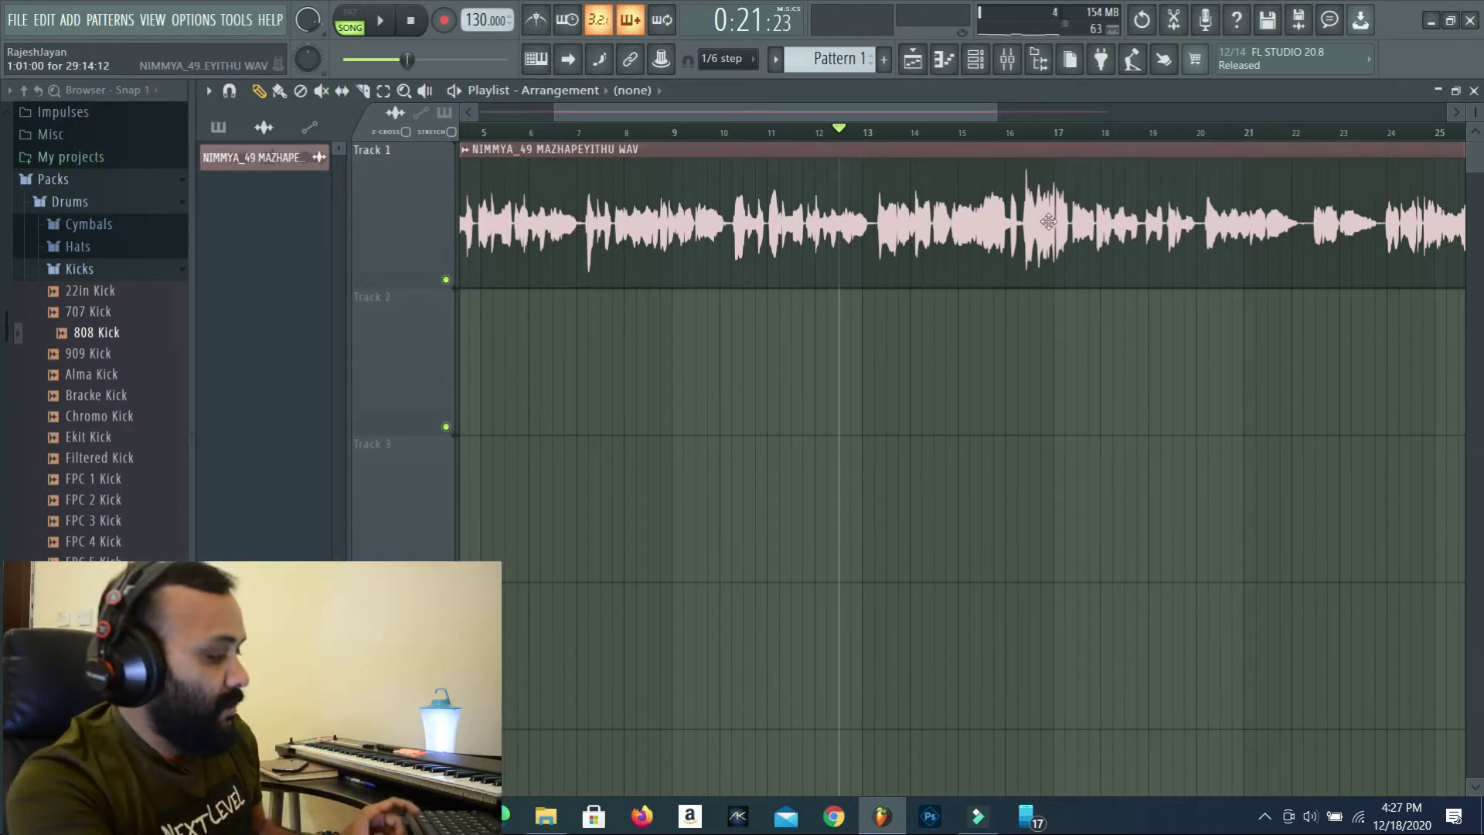
pyautogui.scroll(4, 1041, 230)
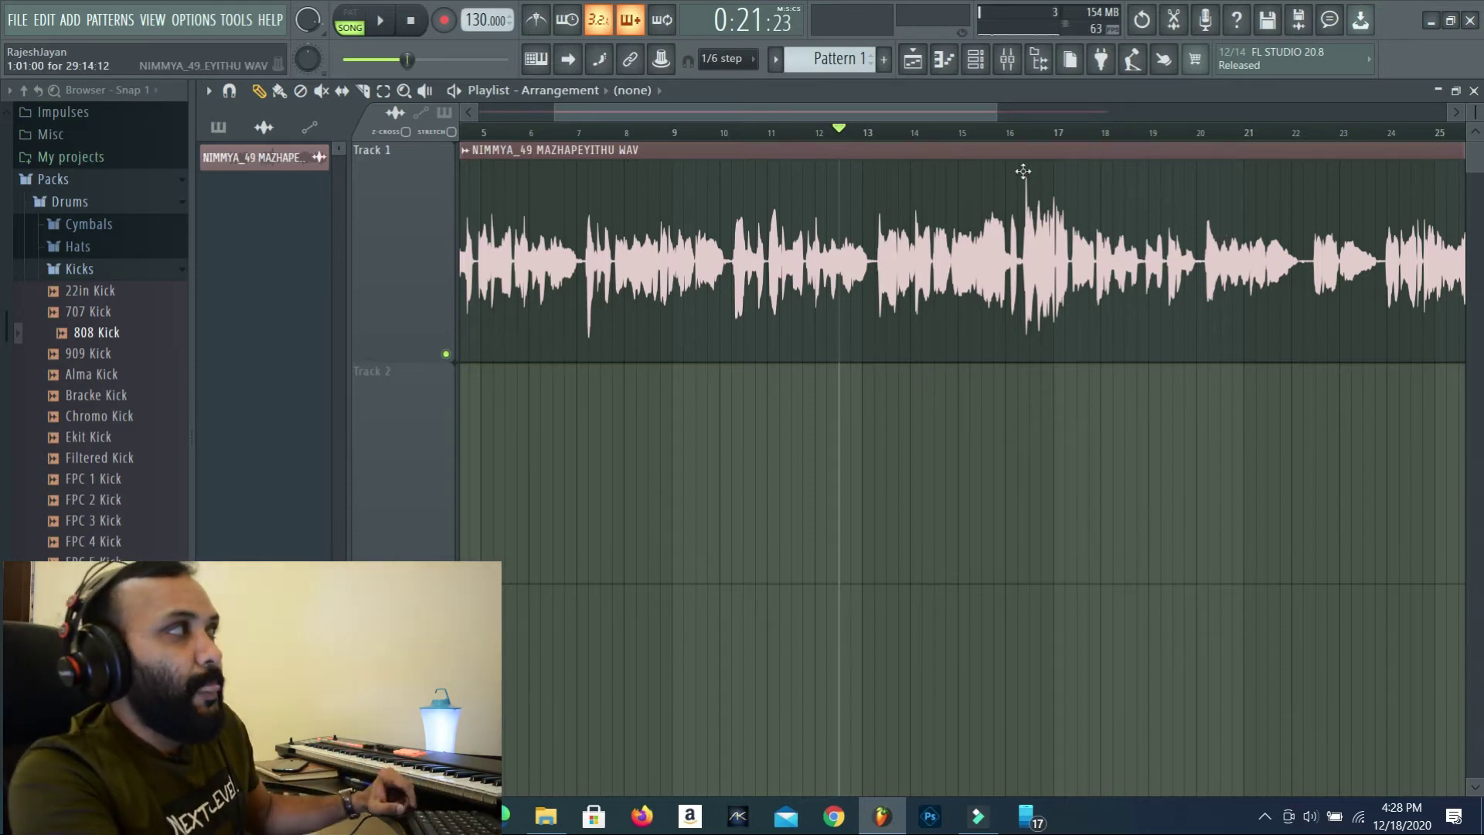
pyautogui.scroll(6, 1033, 202)
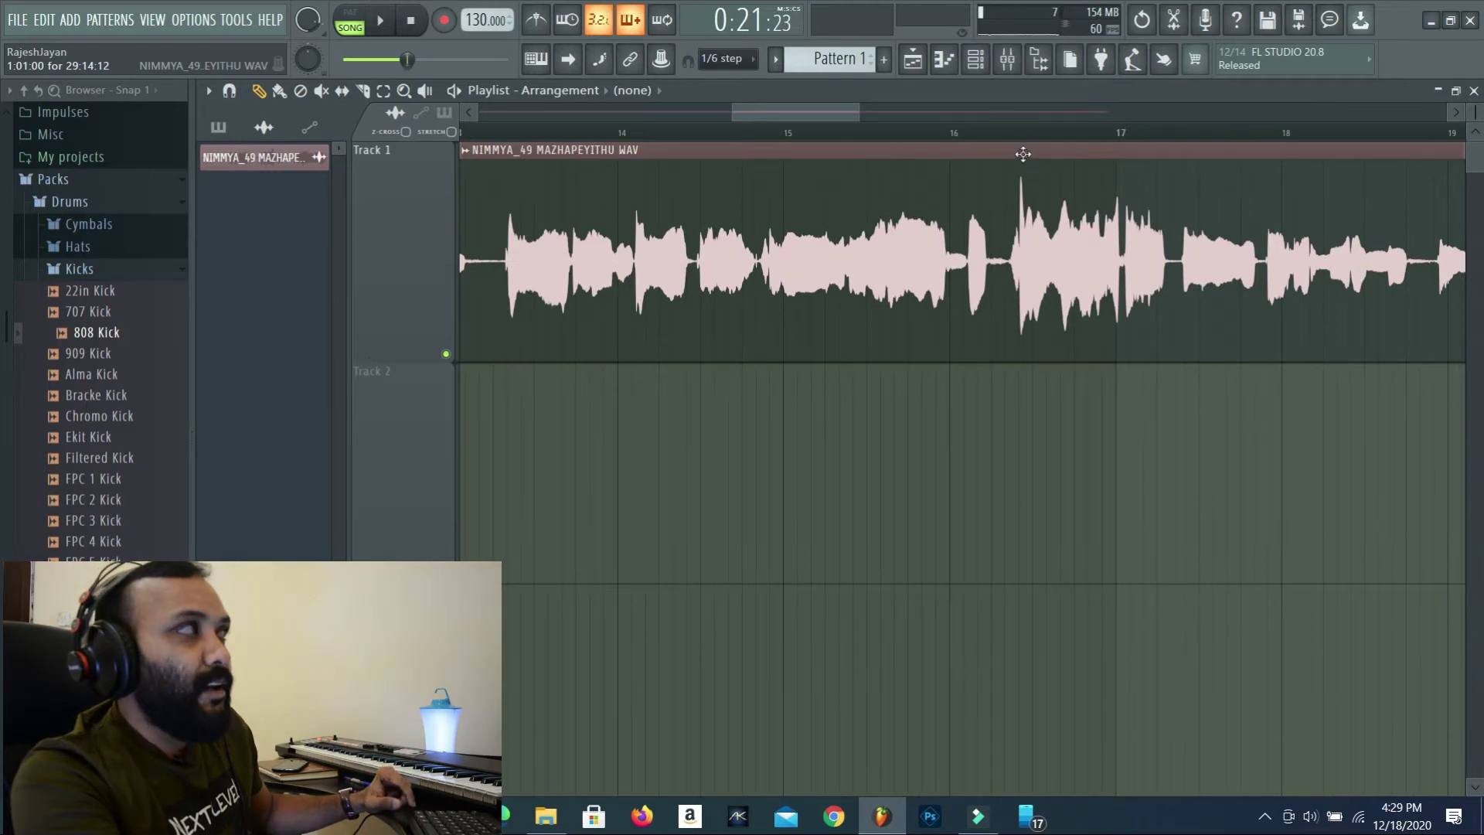
pyautogui.moveTo(828, 109); pyautogui.dragTo(863, 112)
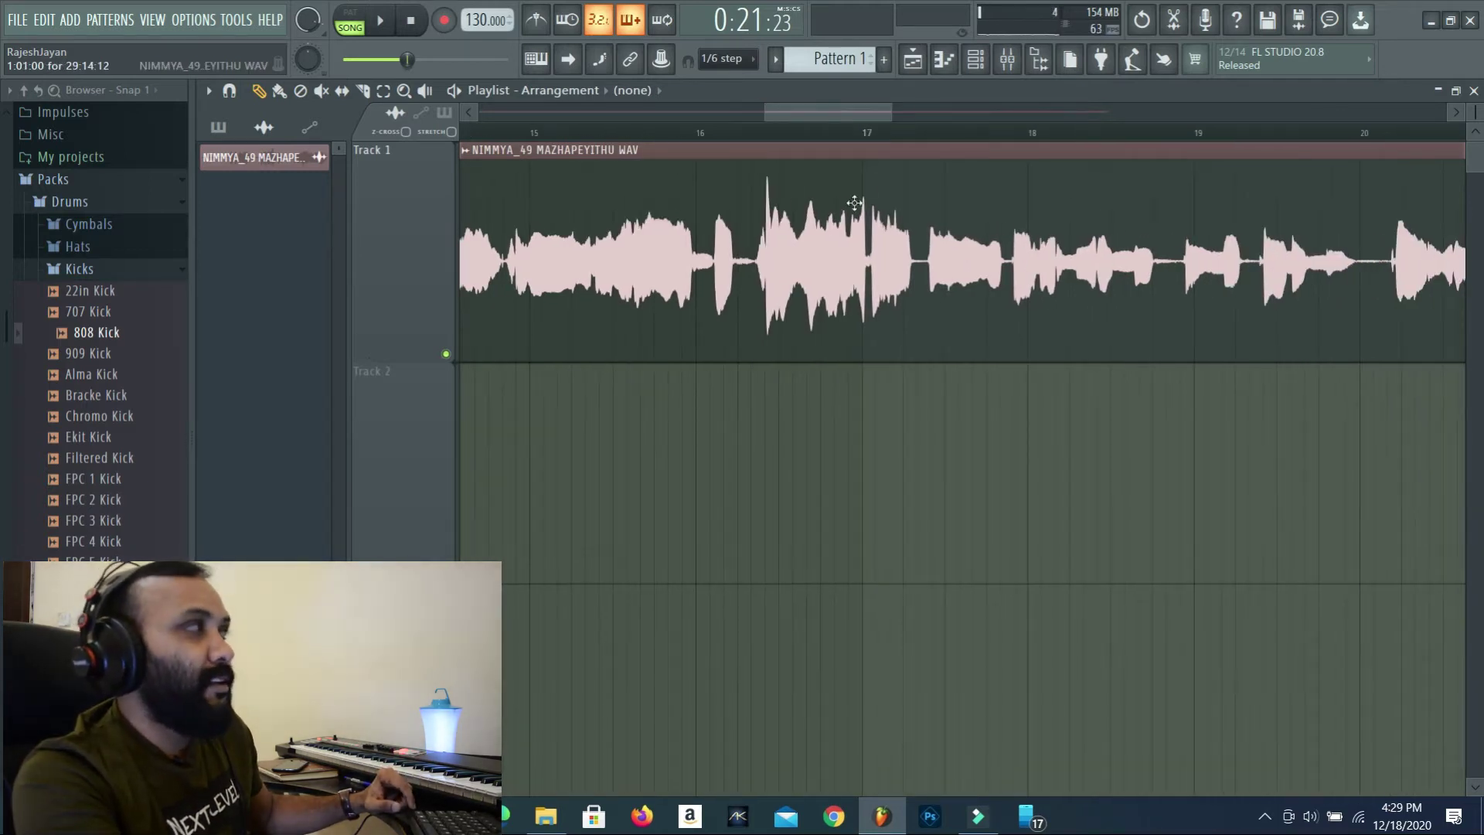
pyautogui.moveTo(740, 139); pyautogui.dragTo(896, 139)
pyautogui.moveTo(515, 137); pyautogui.dragTo(929, 171)
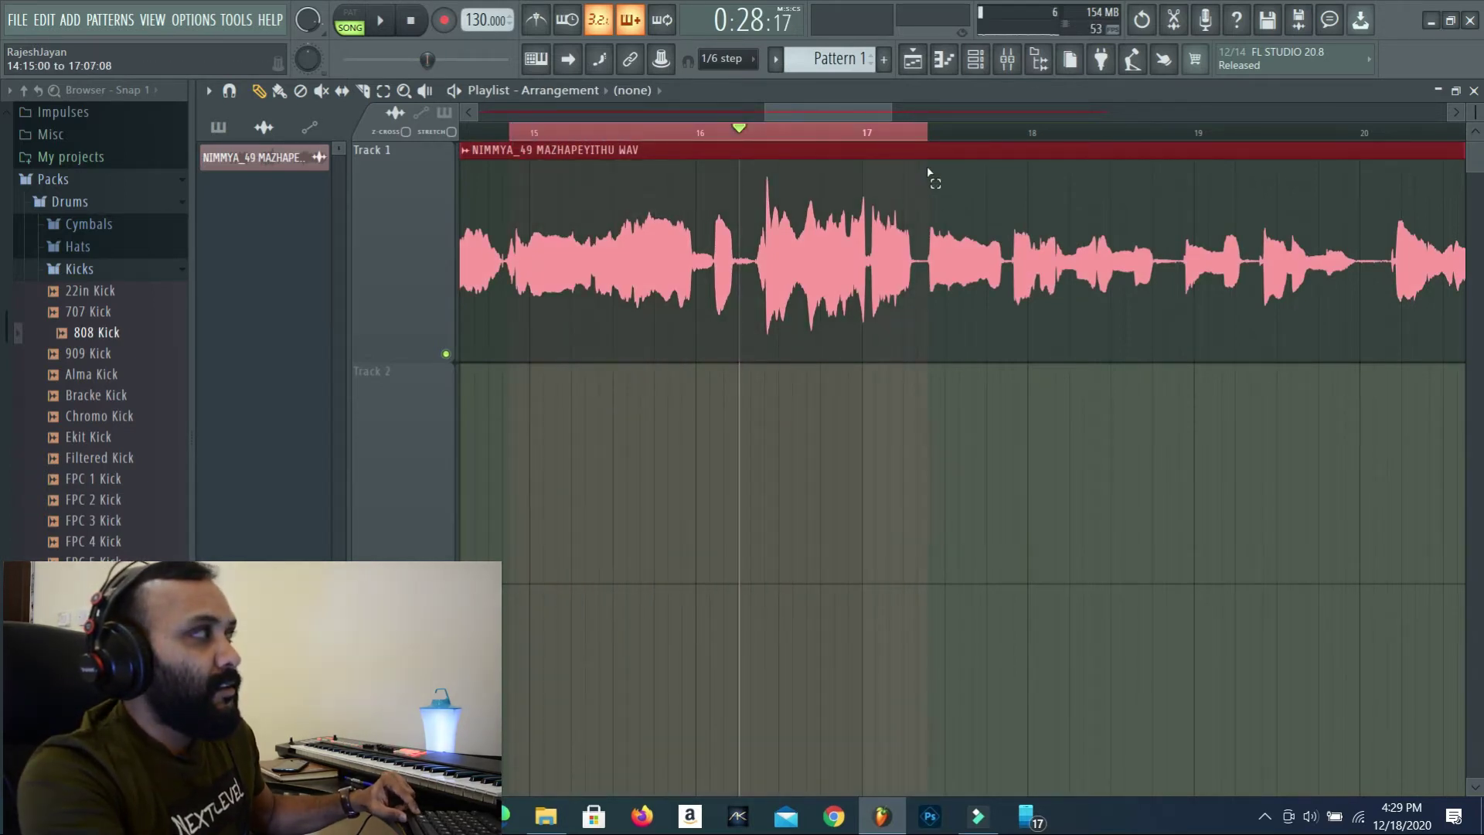
# Open the vocal clip's channel settings and the mixer, and delete the existing Fruity Limiter from Insert 1.
pyautogui.doubleClick(881, 176)
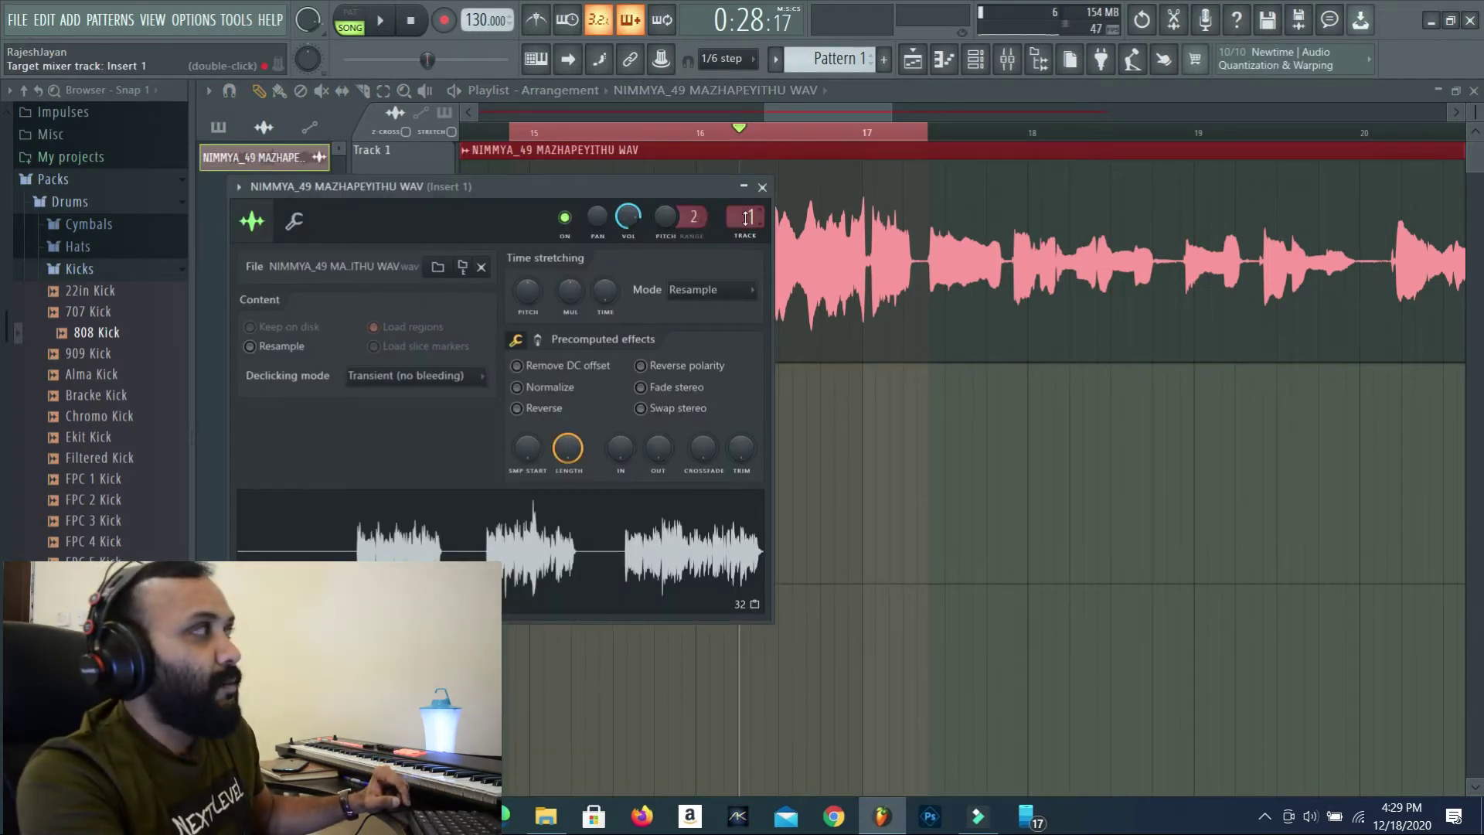
pyautogui.scroll(-1, 746, 217)
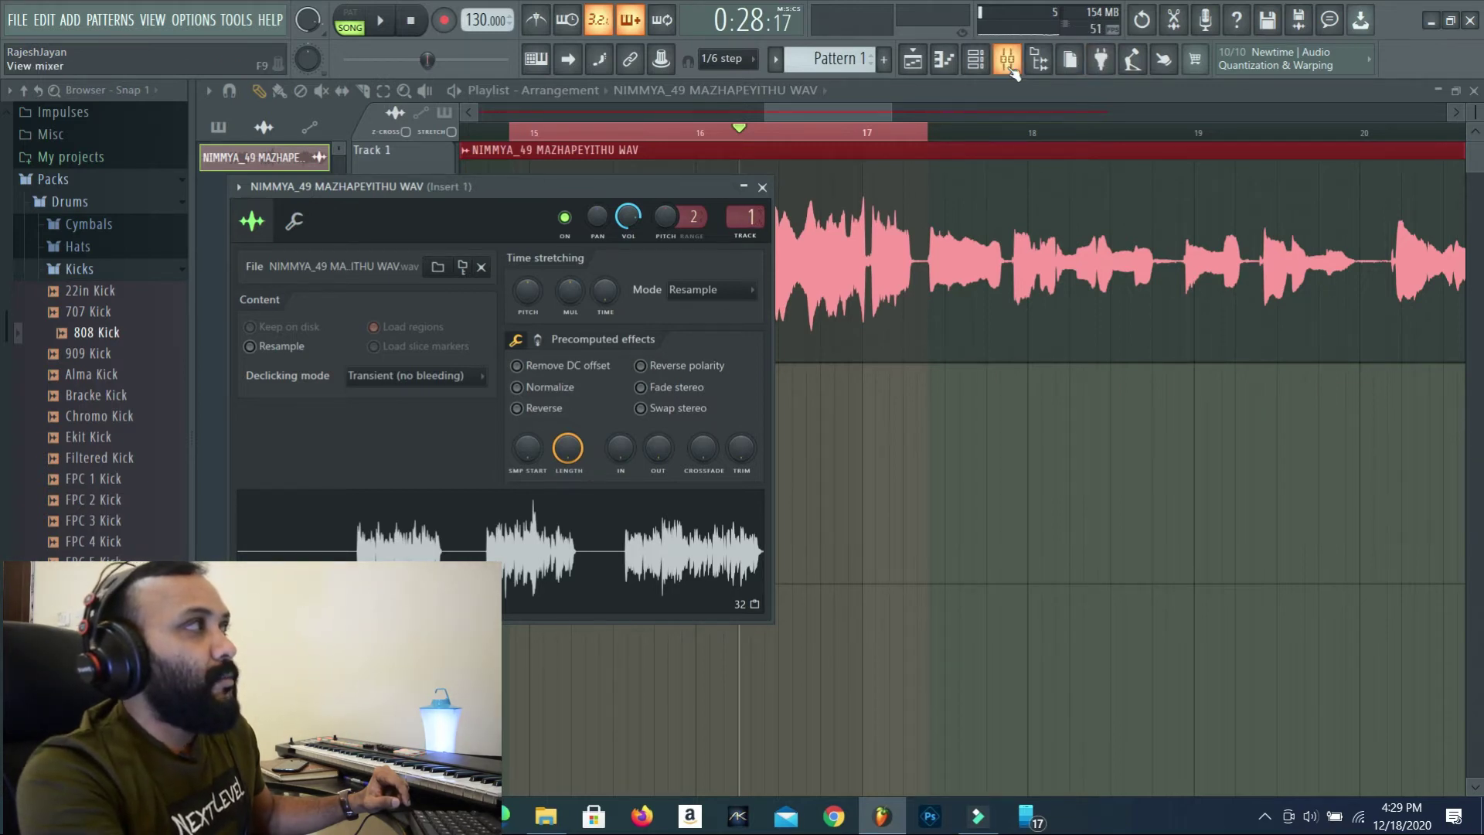
pyautogui.press('F9')
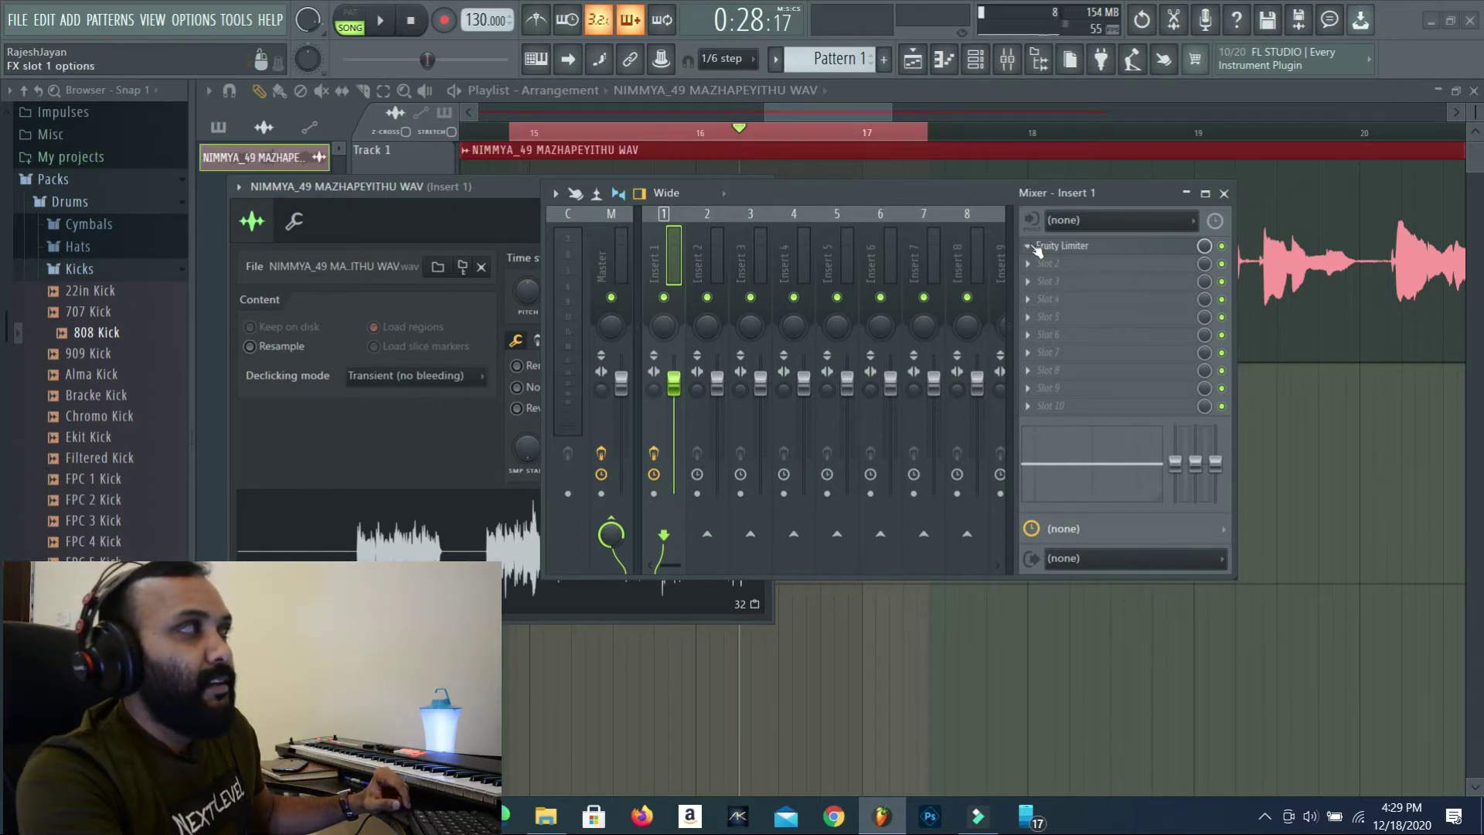
pyautogui.rightClick(1059, 249)
pyautogui.click(1056, 282)
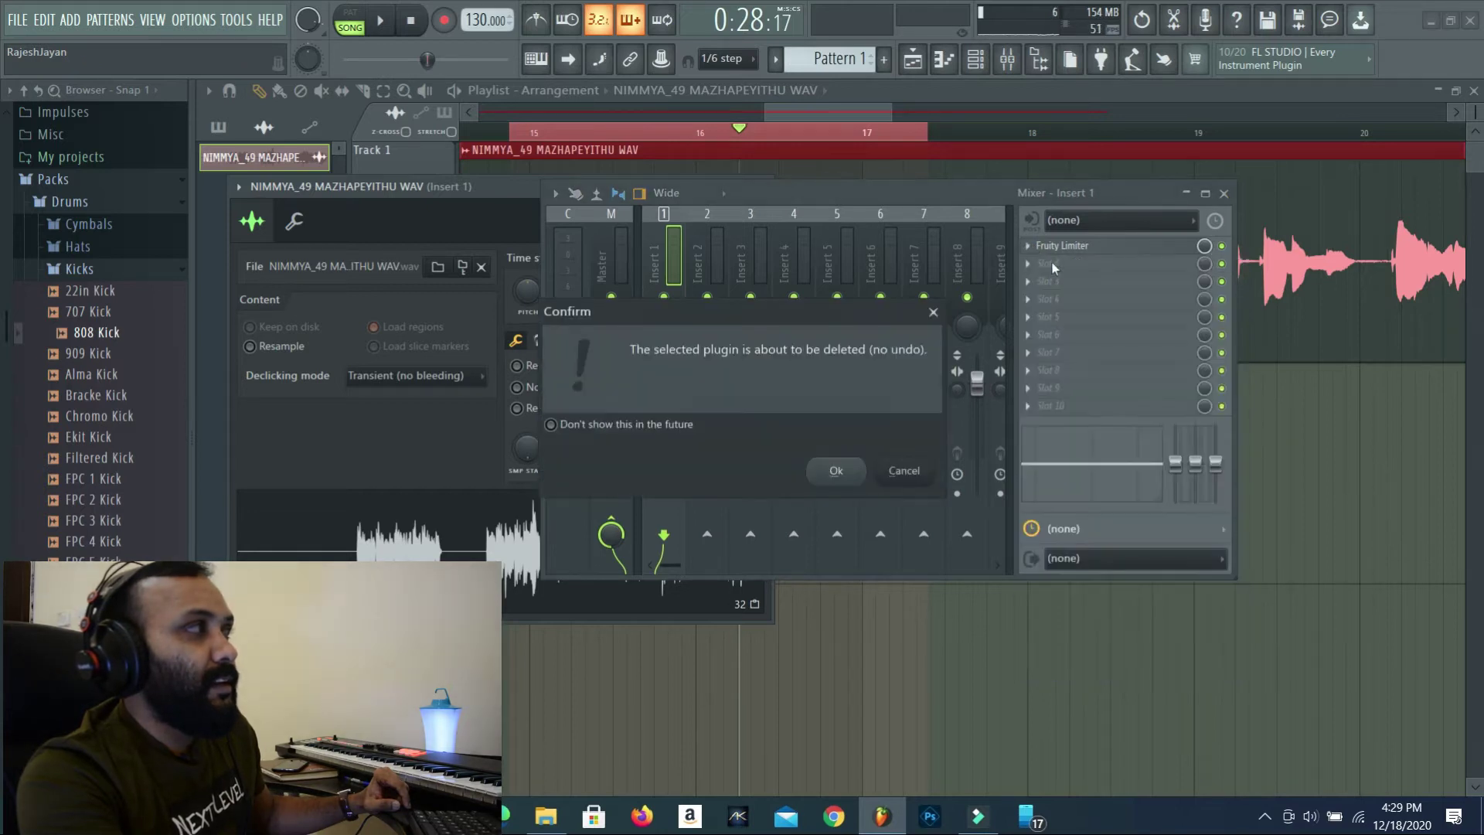
pyautogui.click(838, 469)
# Load a new Fruity Limiter into the first effect slot of Insert 1 and arrange its window above the mixer.
pyautogui.moveTo(1079, 195); pyautogui.dragTo(1180, 306)
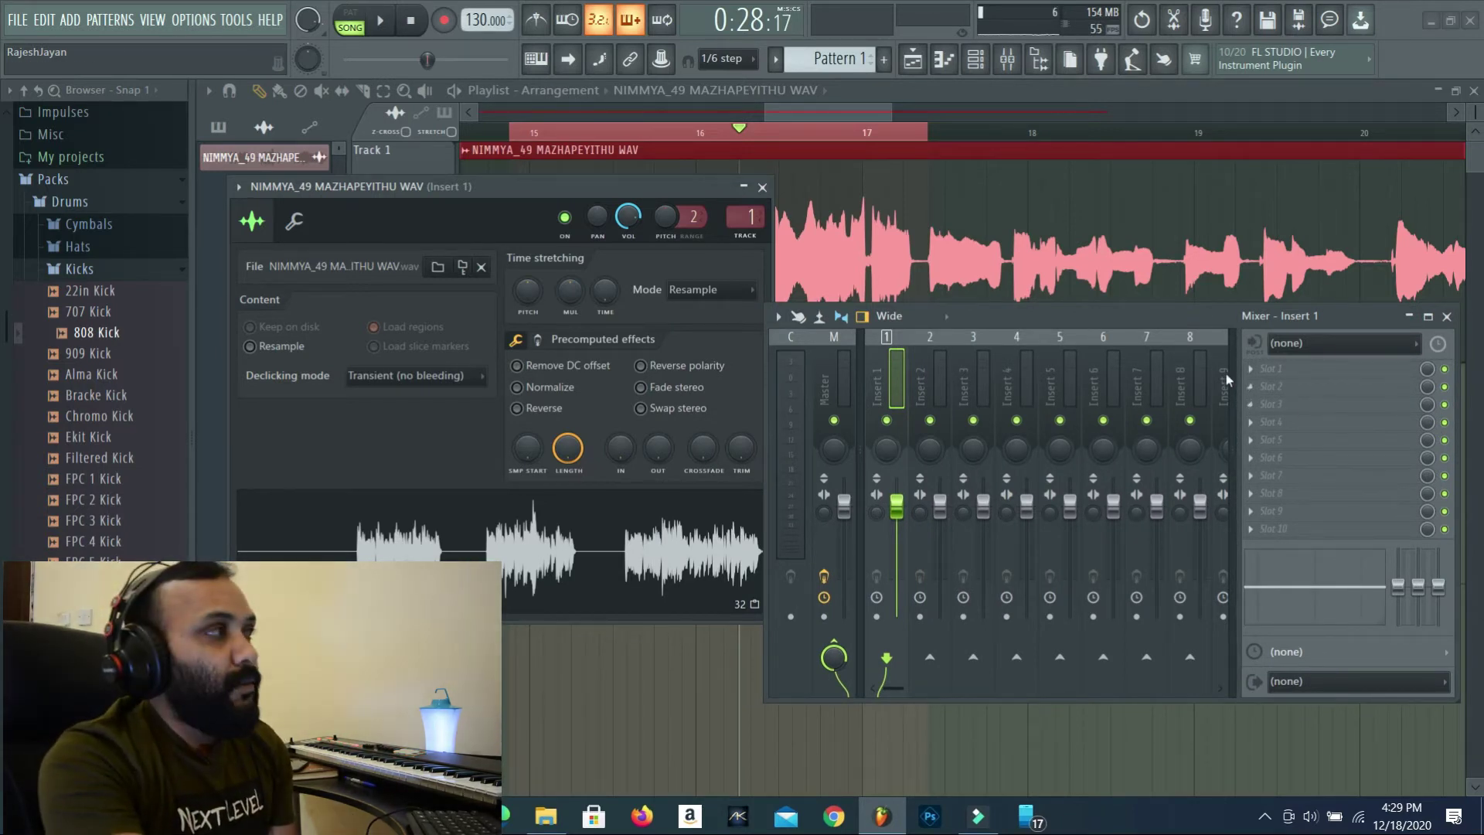
pyautogui.click(1252, 368)
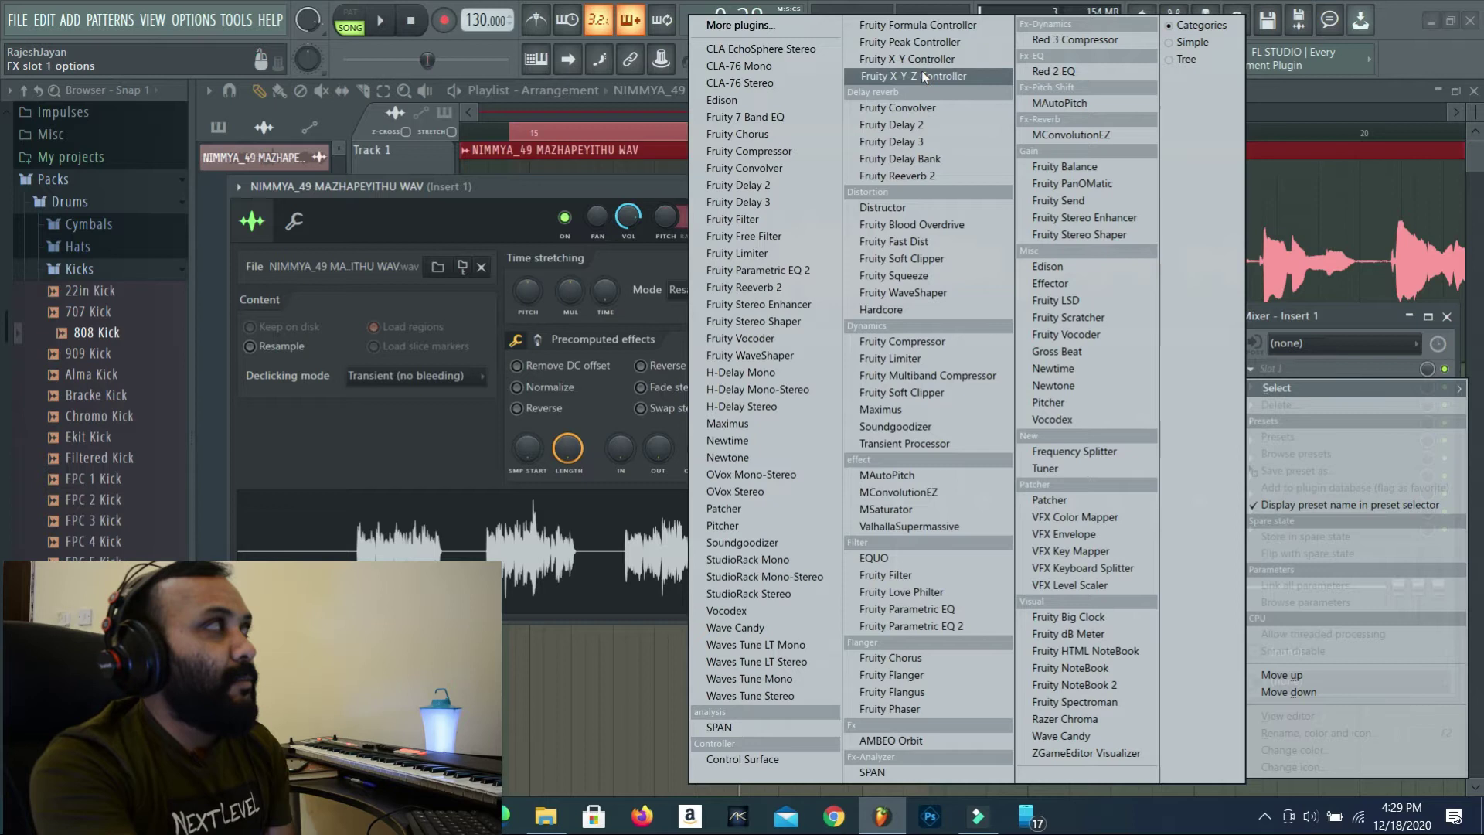
pyautogui.click(905, 358)
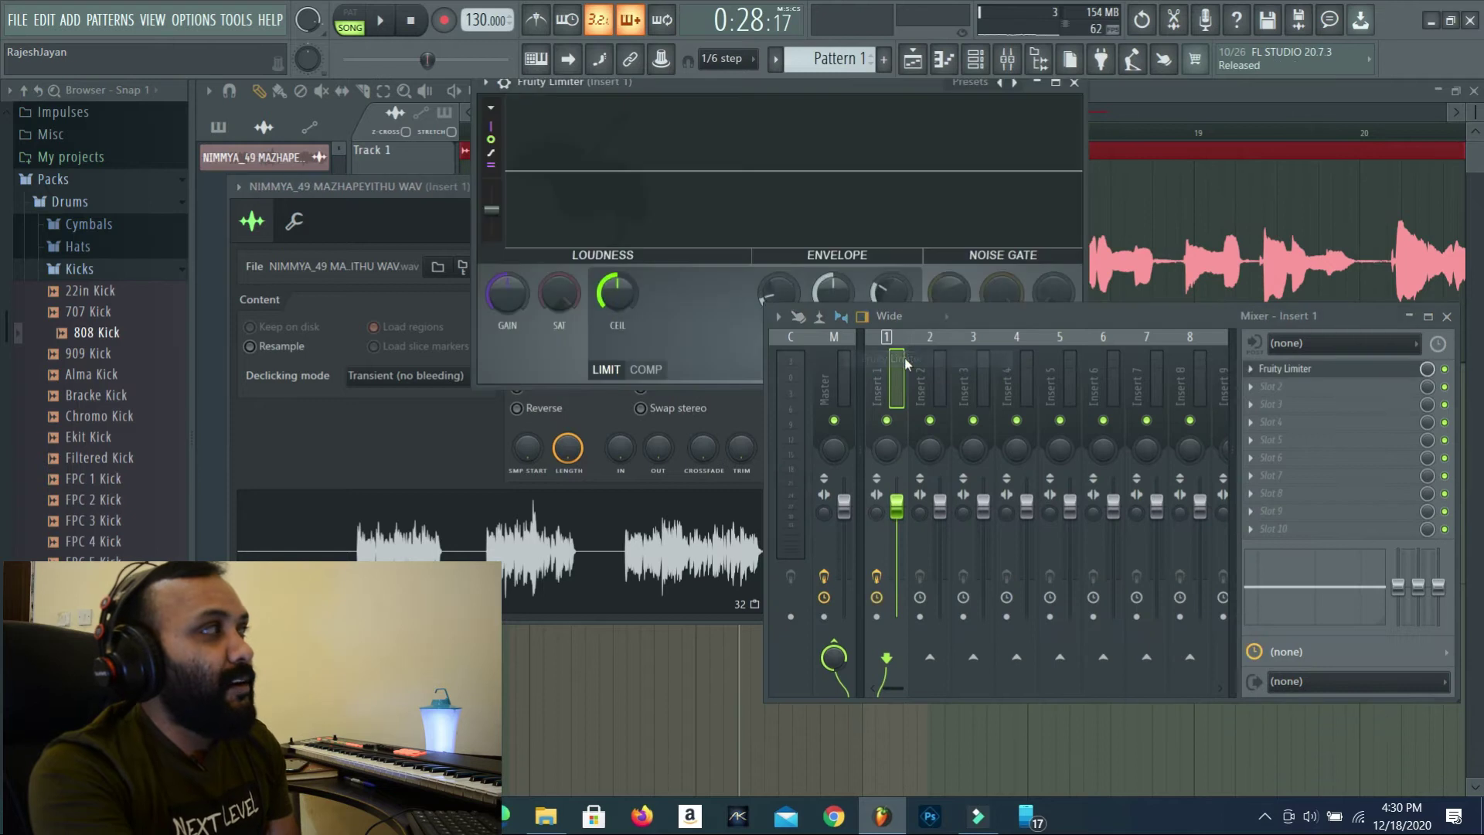
pyautogui.moveTo(1034, 331); pyautogui.dragTo(768, 525)
pyautogui.moveTo(791, 86); pyautogui.dragTo(941, 139)
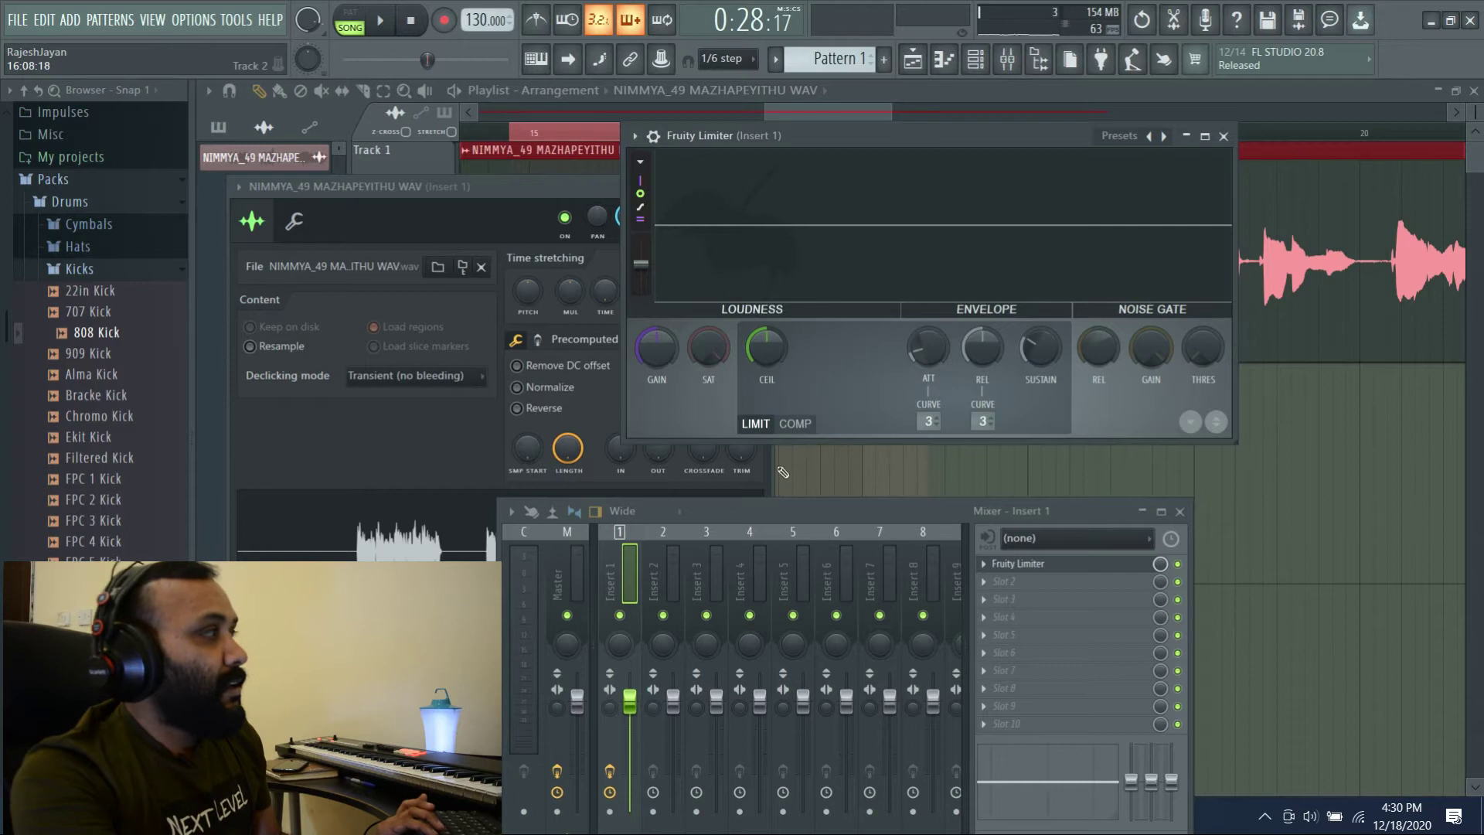
# Switch the Fruity Limiter to compressor mode and play the selected vocal range through it.
pyautogui.click(796, 426)
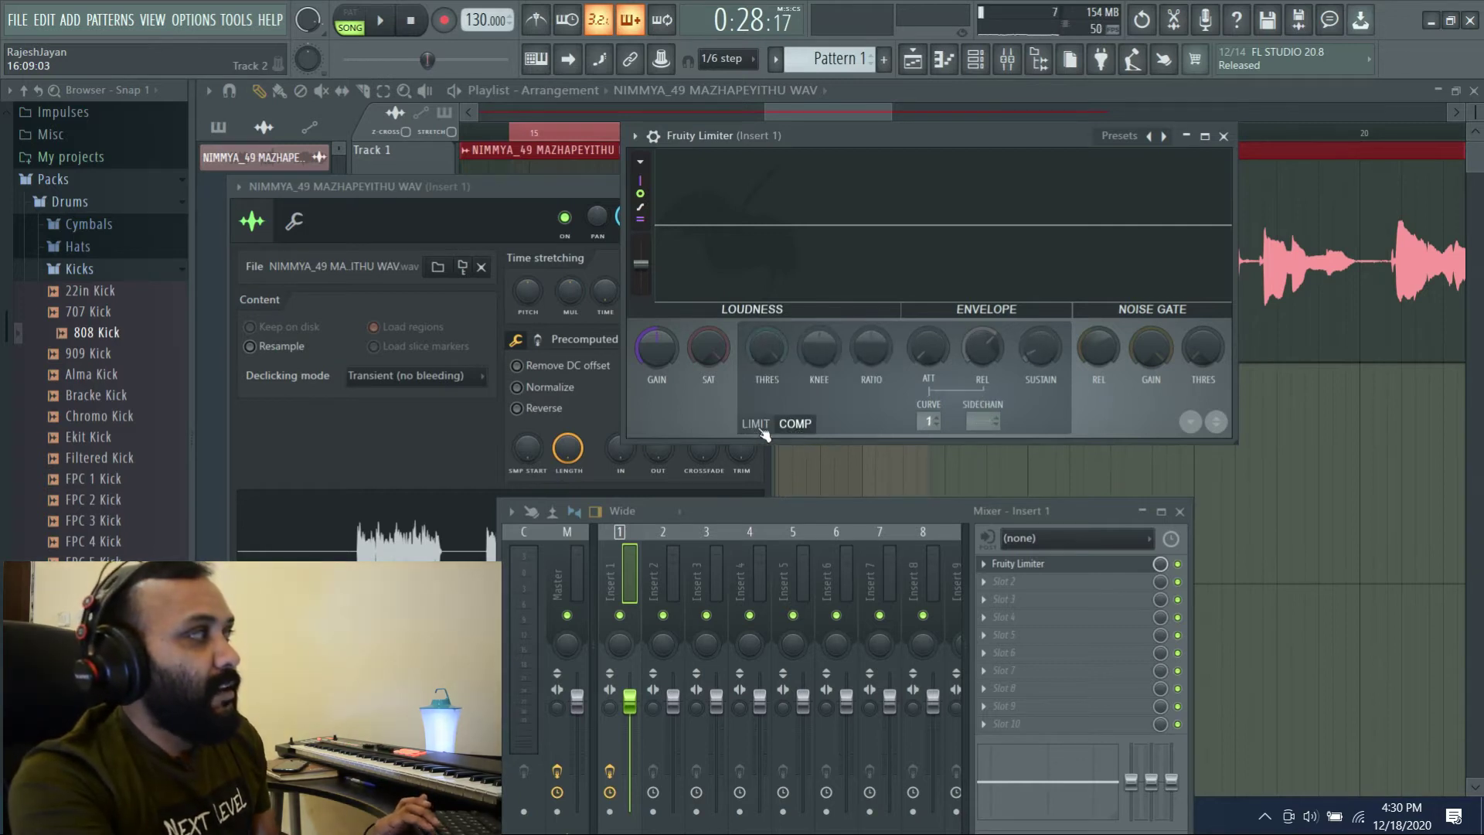
pyautogui.click(797, 427)
pyautogui.click(800, 427)
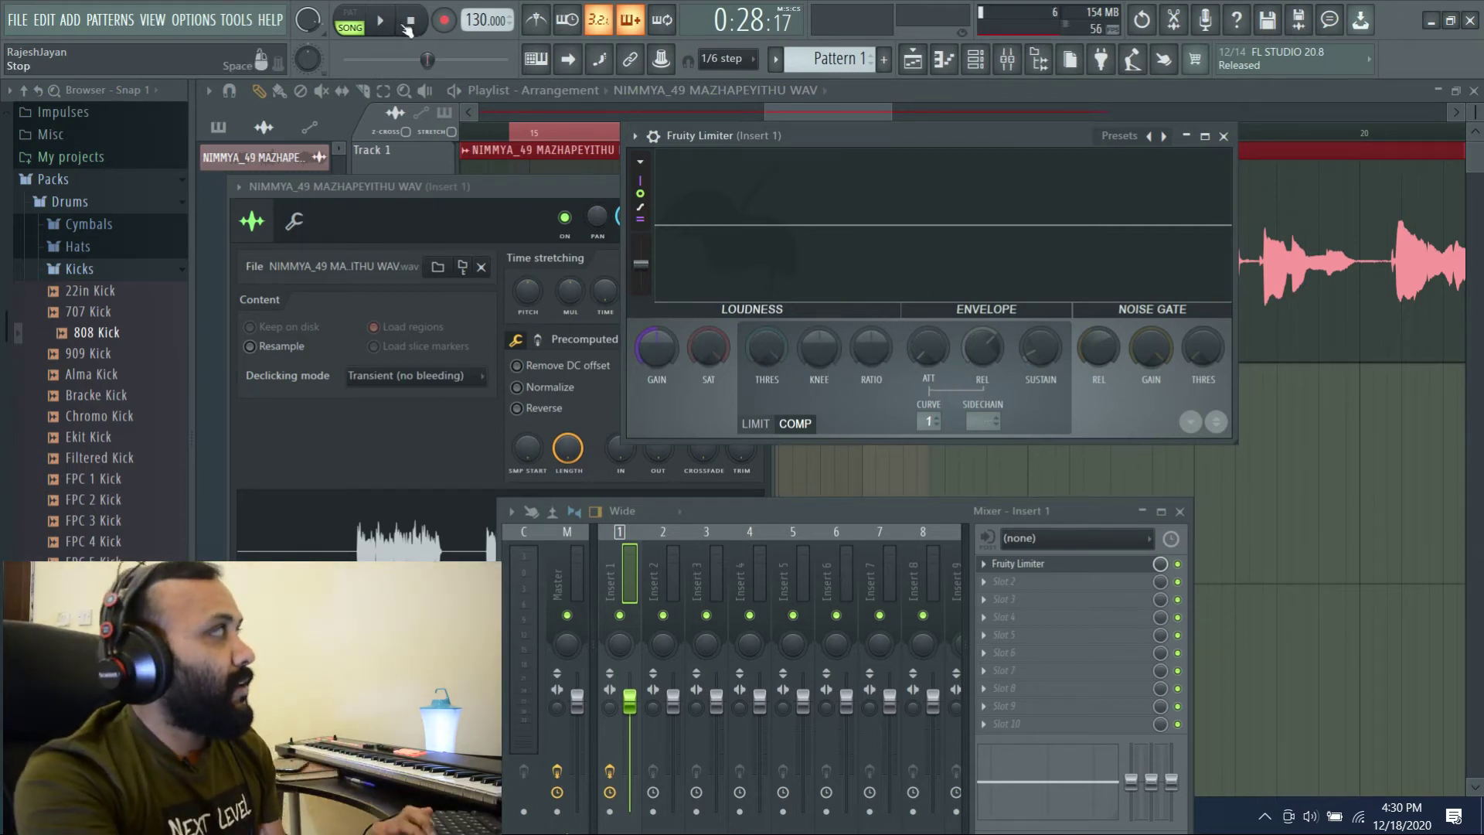
pyautogui.press('space')
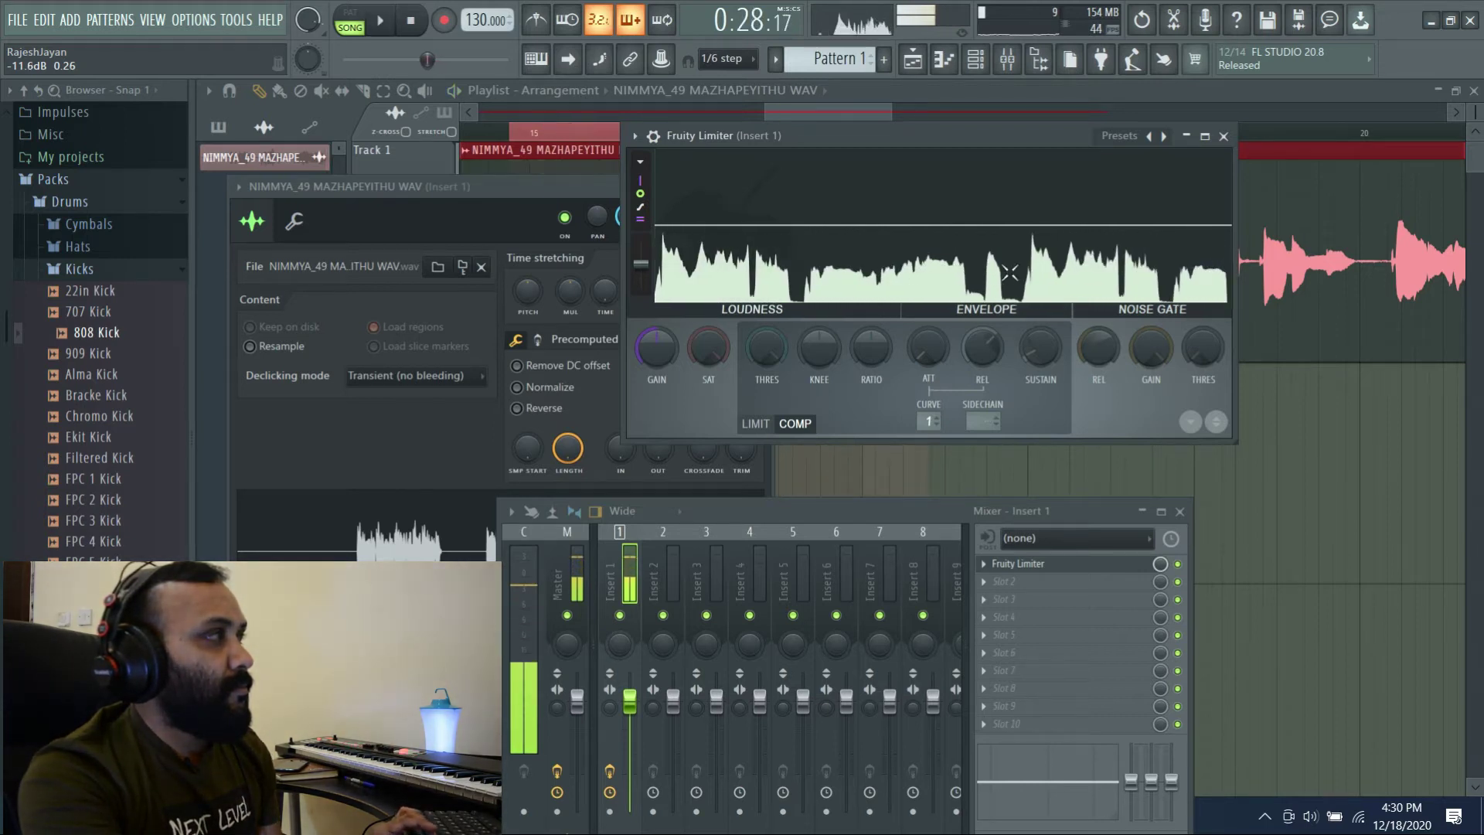
pyautogui.press('space')
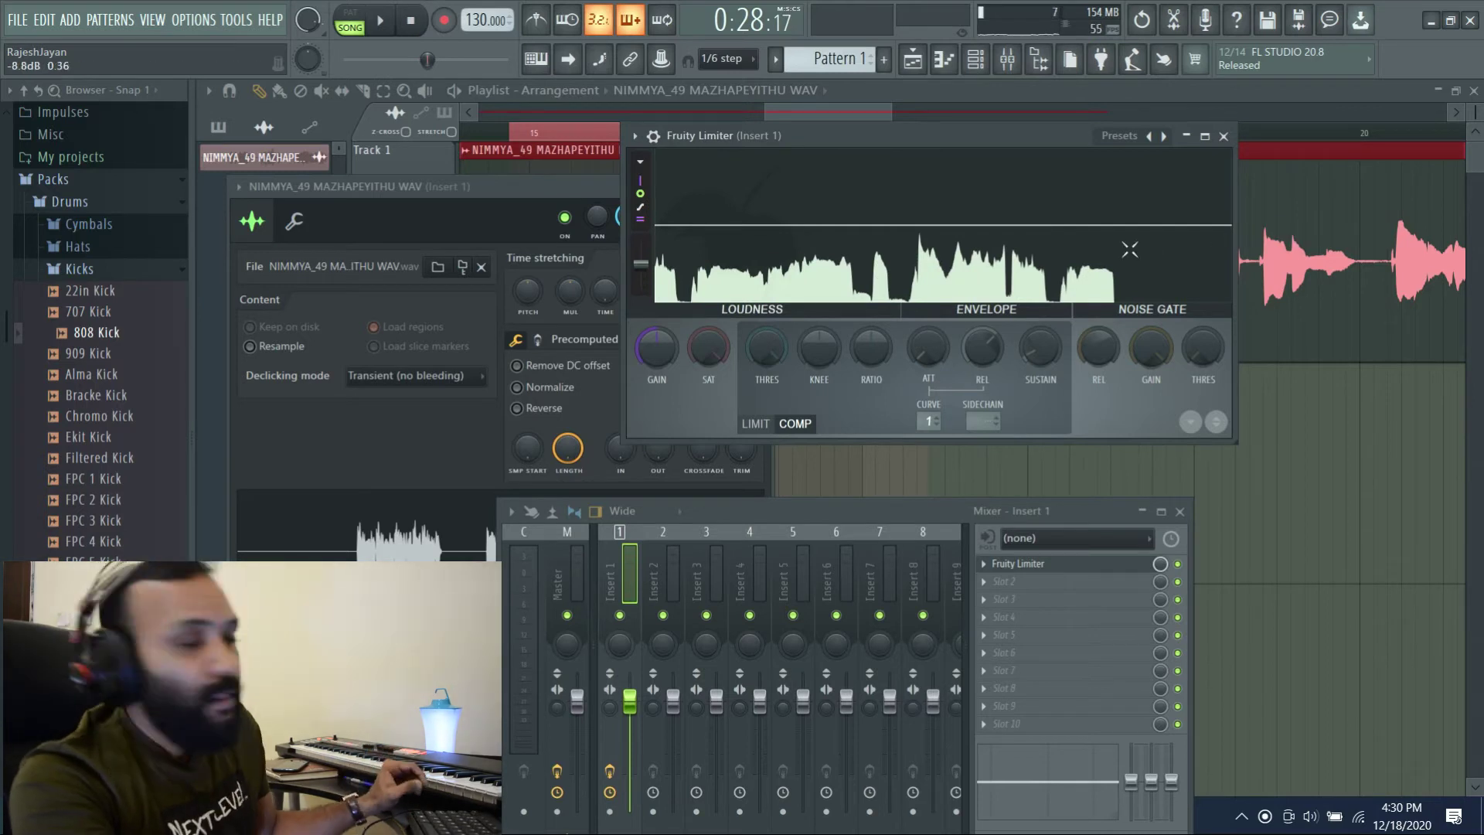
# Lower the compressor threshold to about -12.2 dB and move the Fruity Limiter window clear of the channel settings.
pyautogui.moveTo(767, 348); pyautogui.dragTo(768, 403)
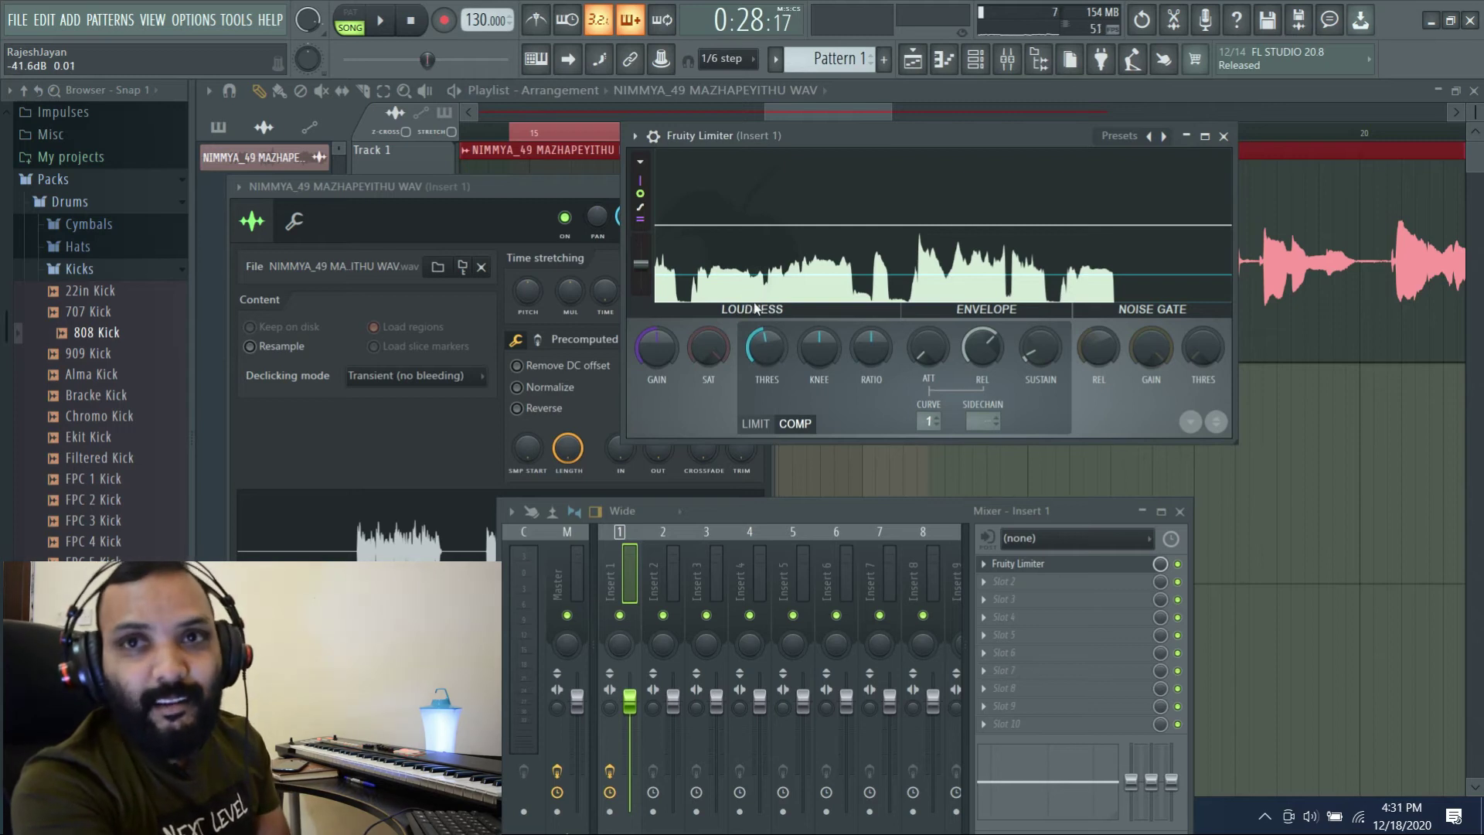
pyautogui.moveTo(766, 348); pyautogui.dragTo(768, 353)
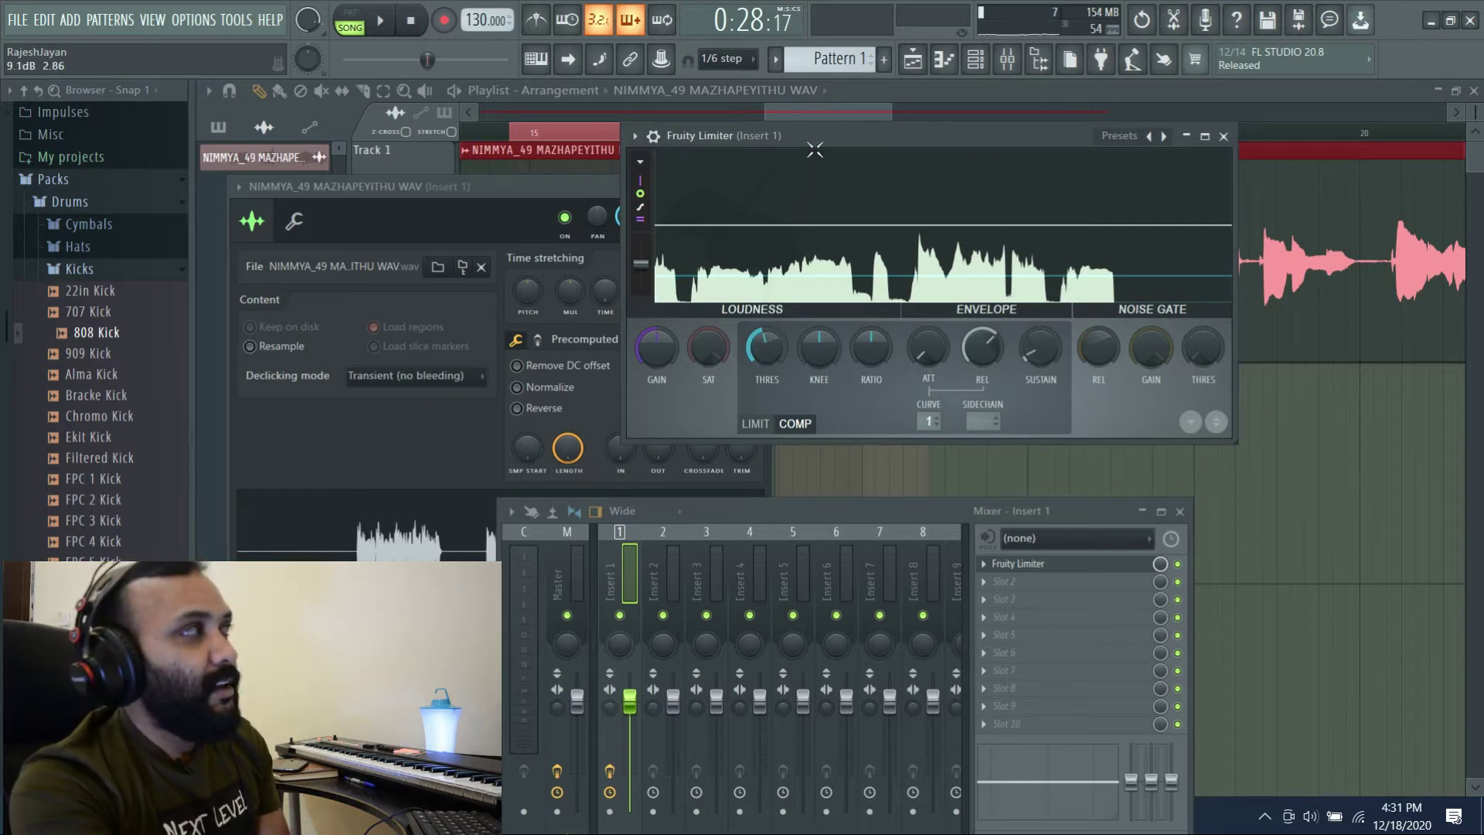
pyautogui.moveTo(871, 136); pyautogui.dragTo(1026, 94)
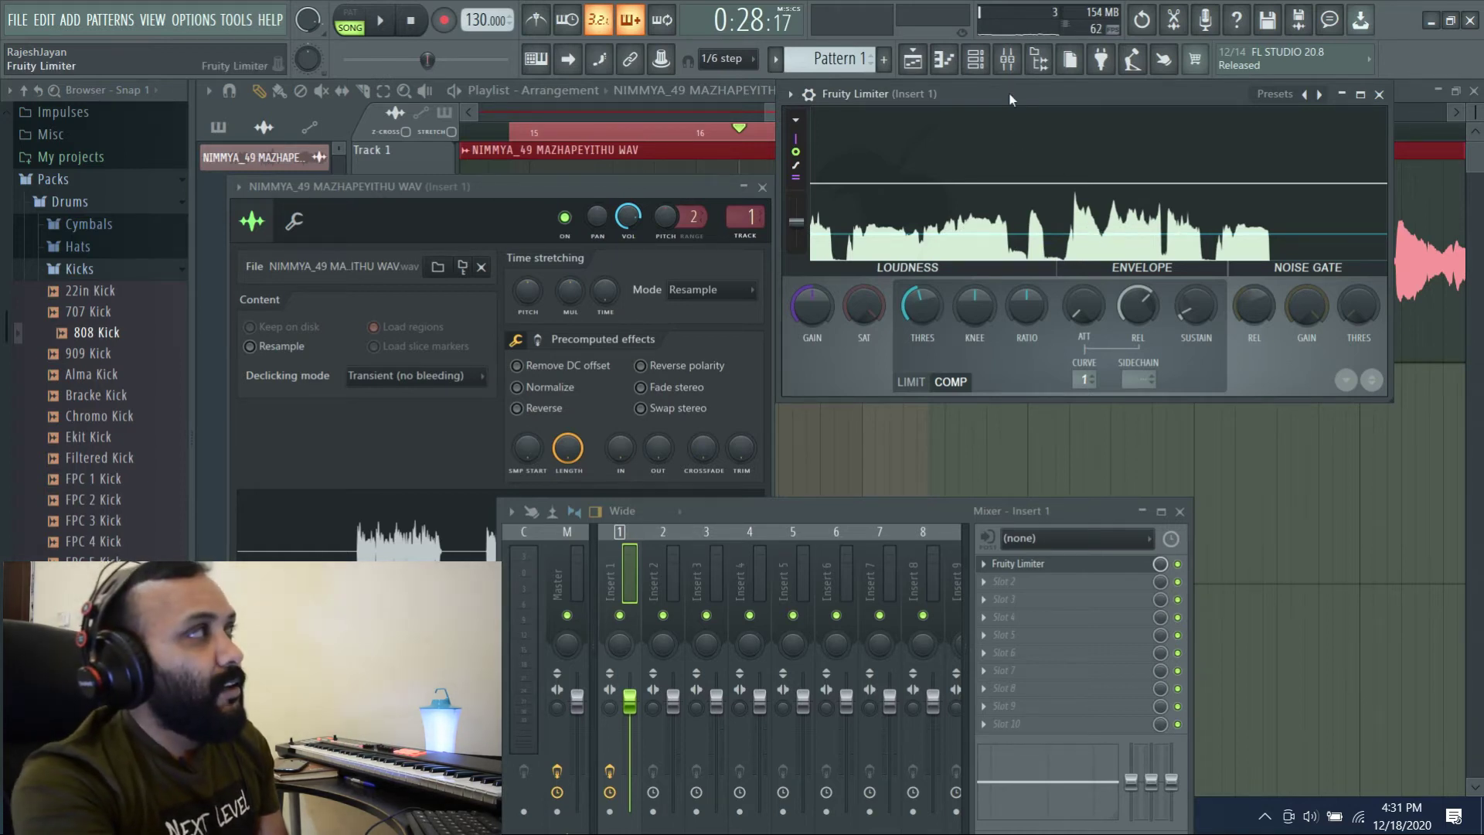
pyautogui.moveTo(1010, 91); pyautogui.dragTo(999, 141)
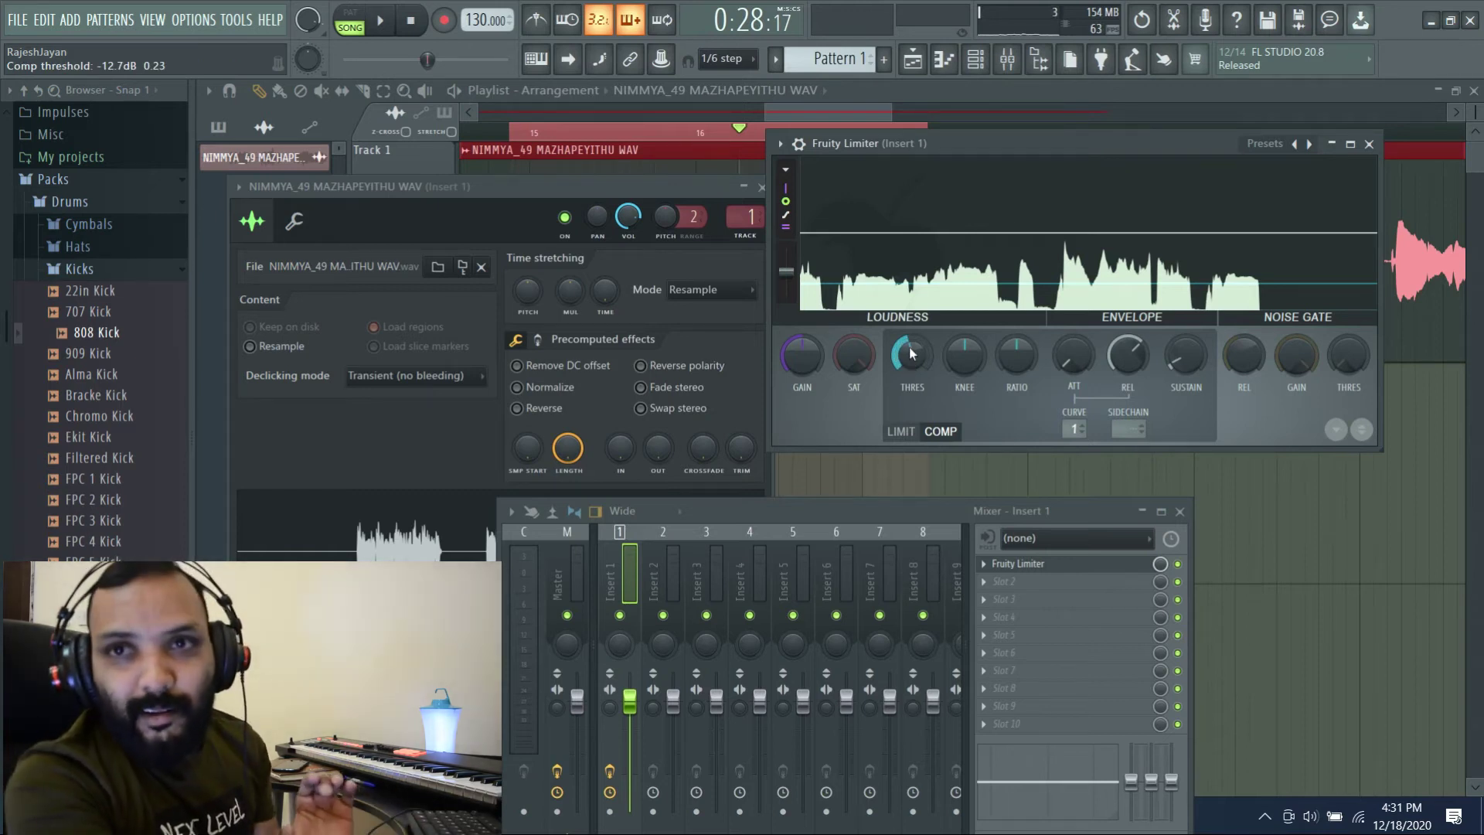
pyautogui.moveTo(912, 354); pyautogui.dragTo(912, 353)
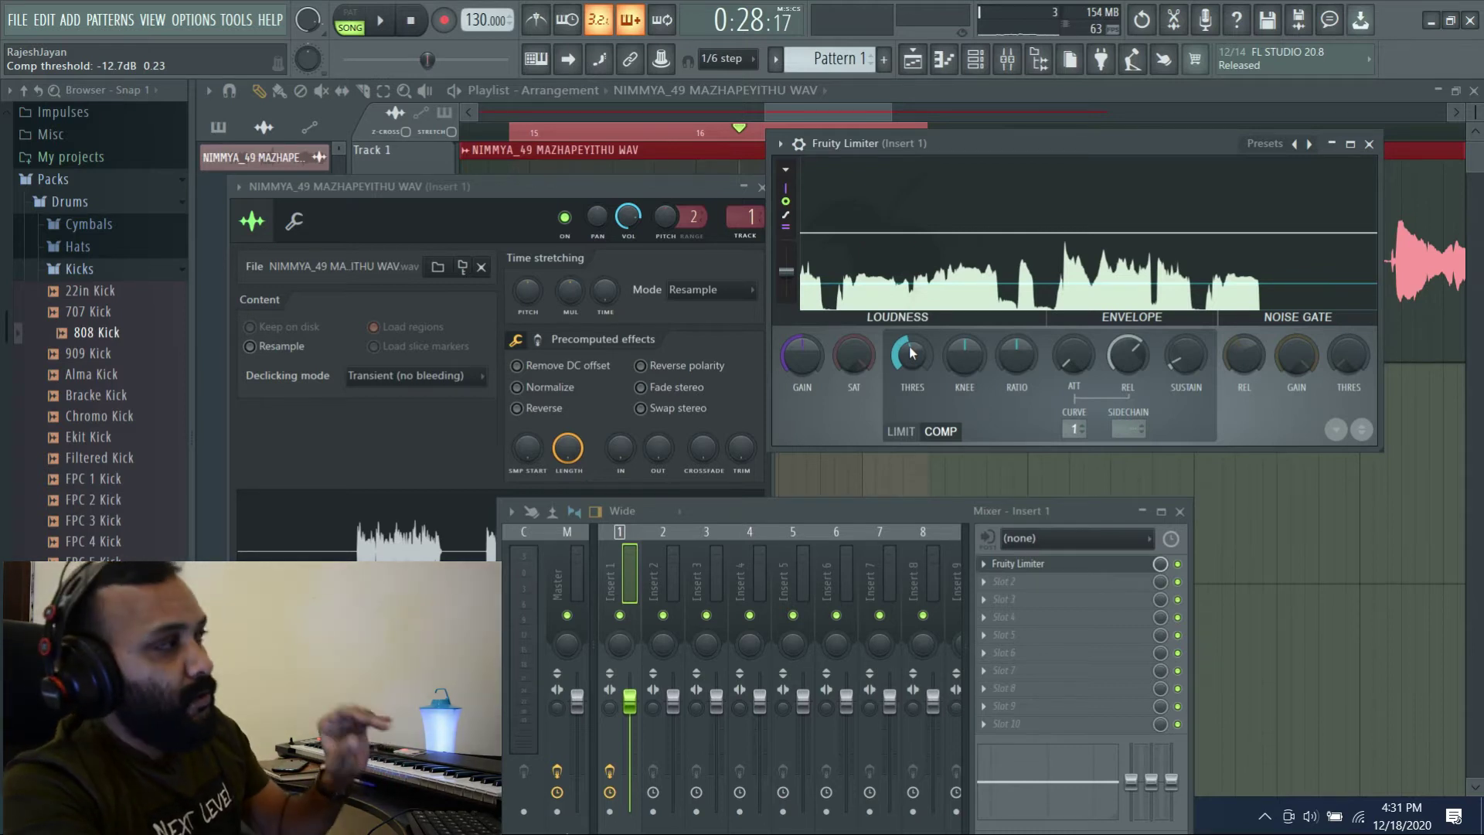
pyautogui.moveTo(908, 357); pyautogui.dragTo(915, 351)
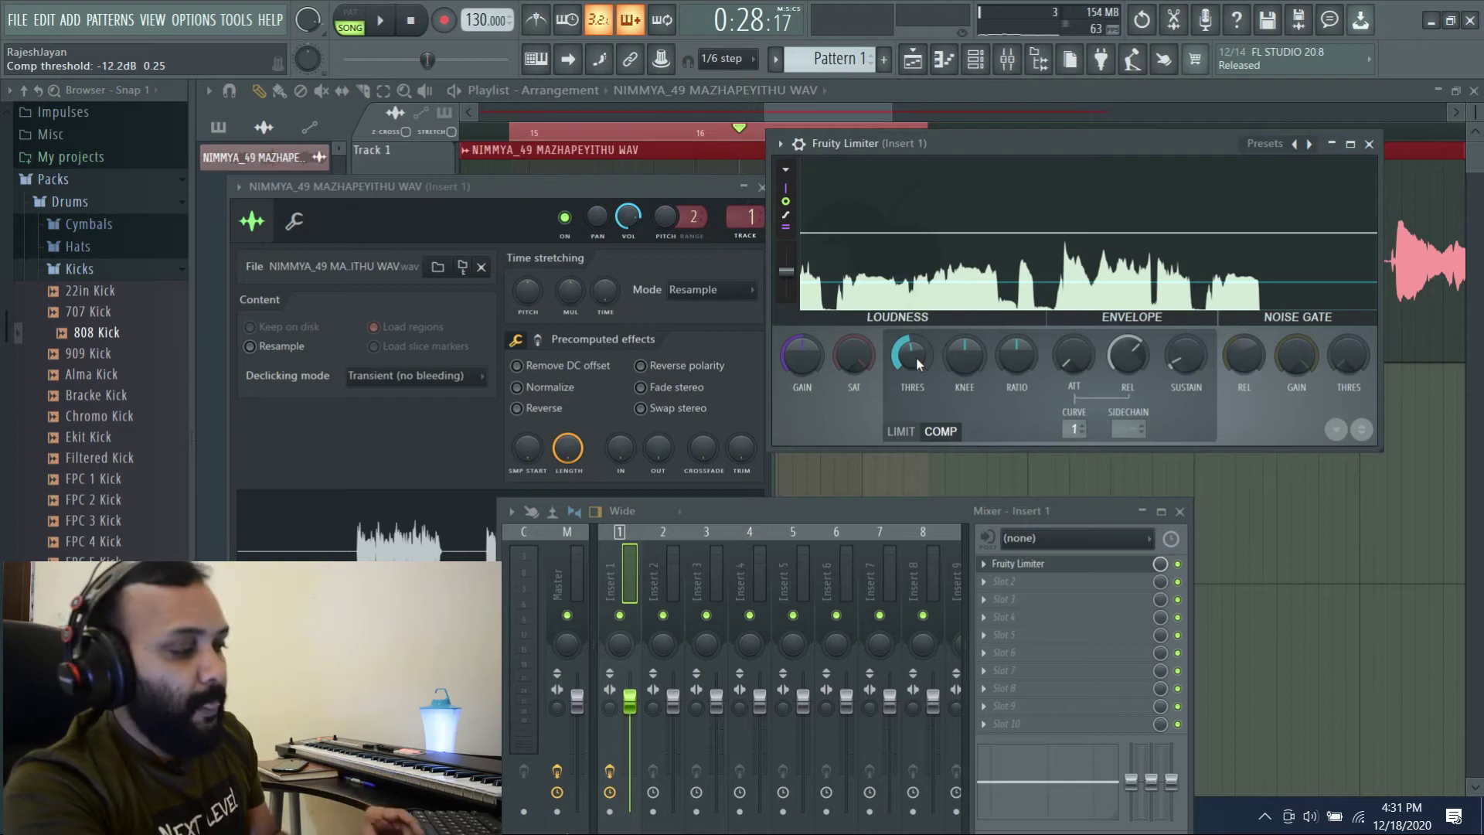
# Lower the compressor threshold to about -17.7 dB while the vocal range plays, and replay the range to check it.
pyautogui.press('space')
pyautogui.moveTo(912, 357)
pyautogui.mouseDown()
pyautogui.moveTo(912, 393)
pyautogui.moveTo(912, 378)
pyautogui.mouseUp()
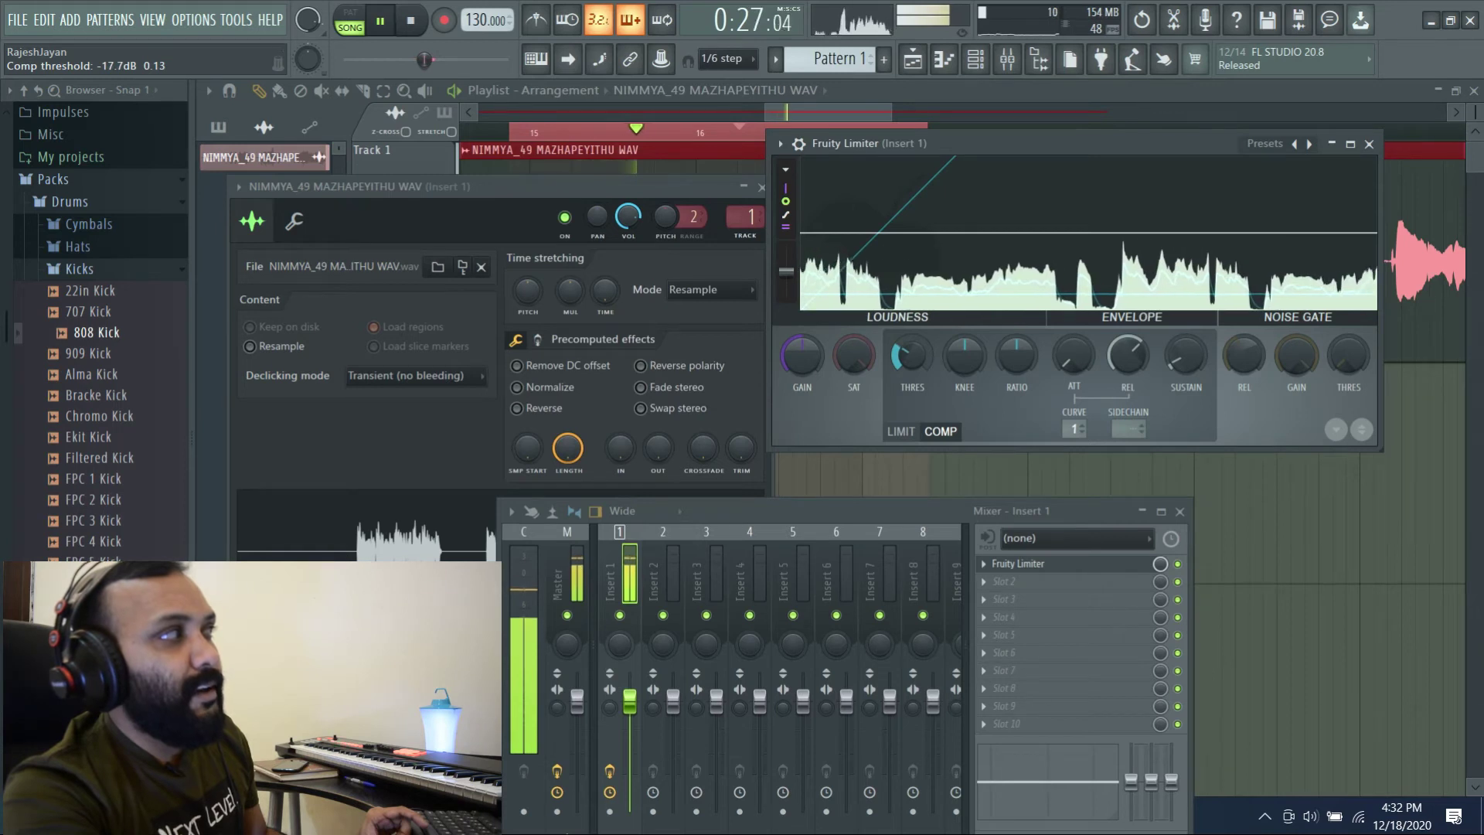
pyautogui.press('space')
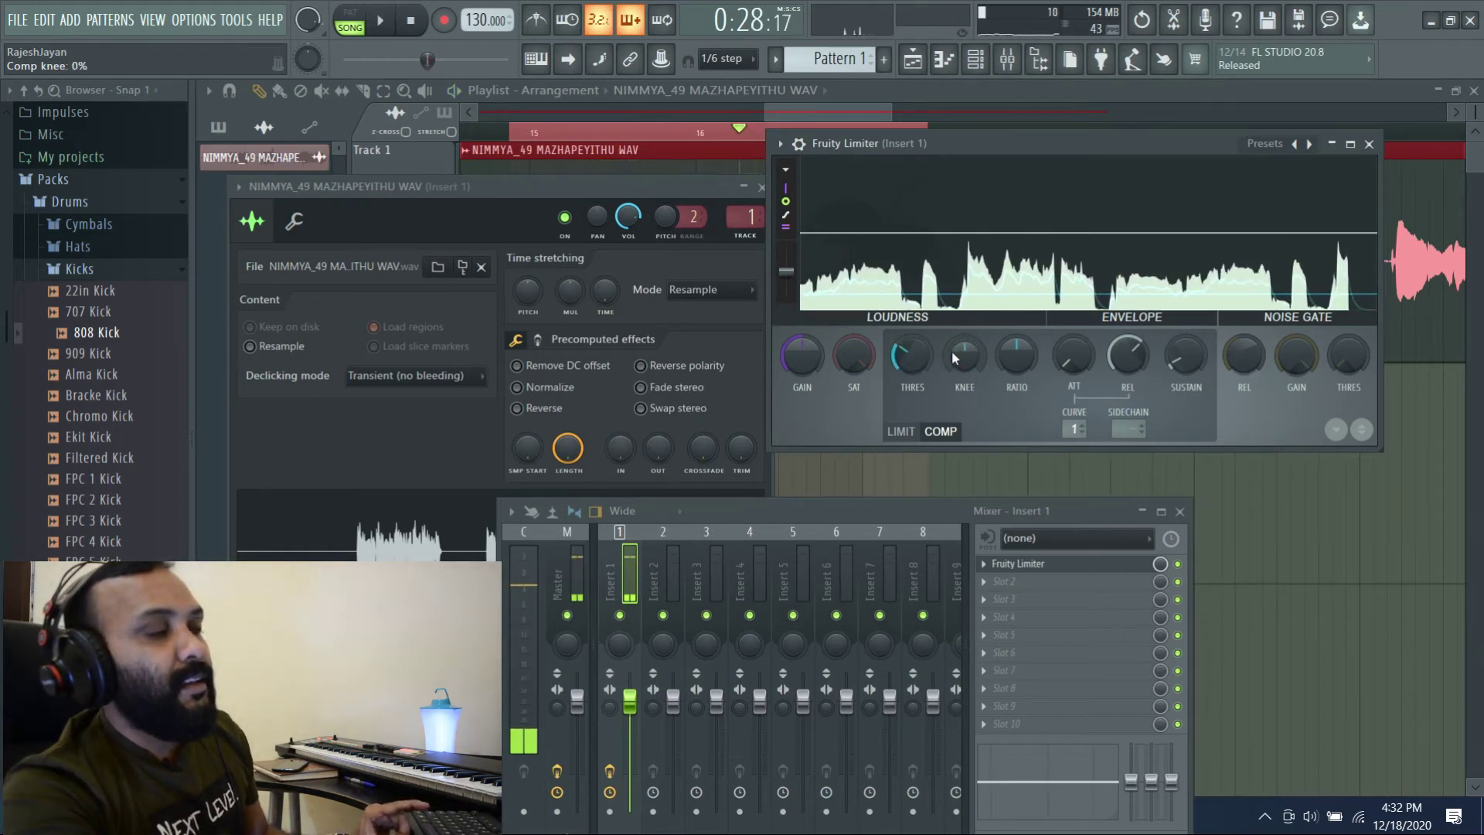
pyautogui.press('space')
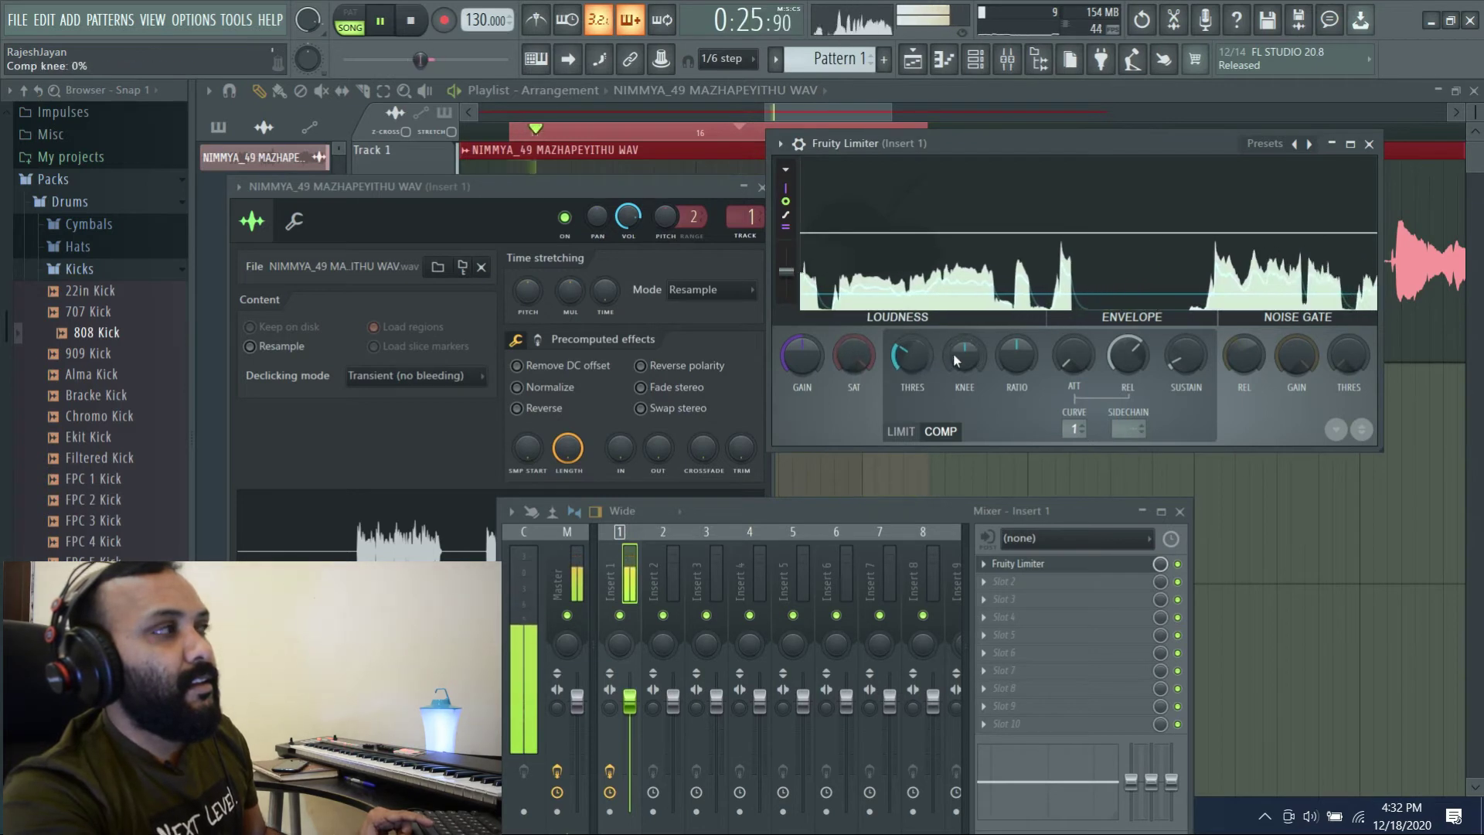
pyautogui.press('space')
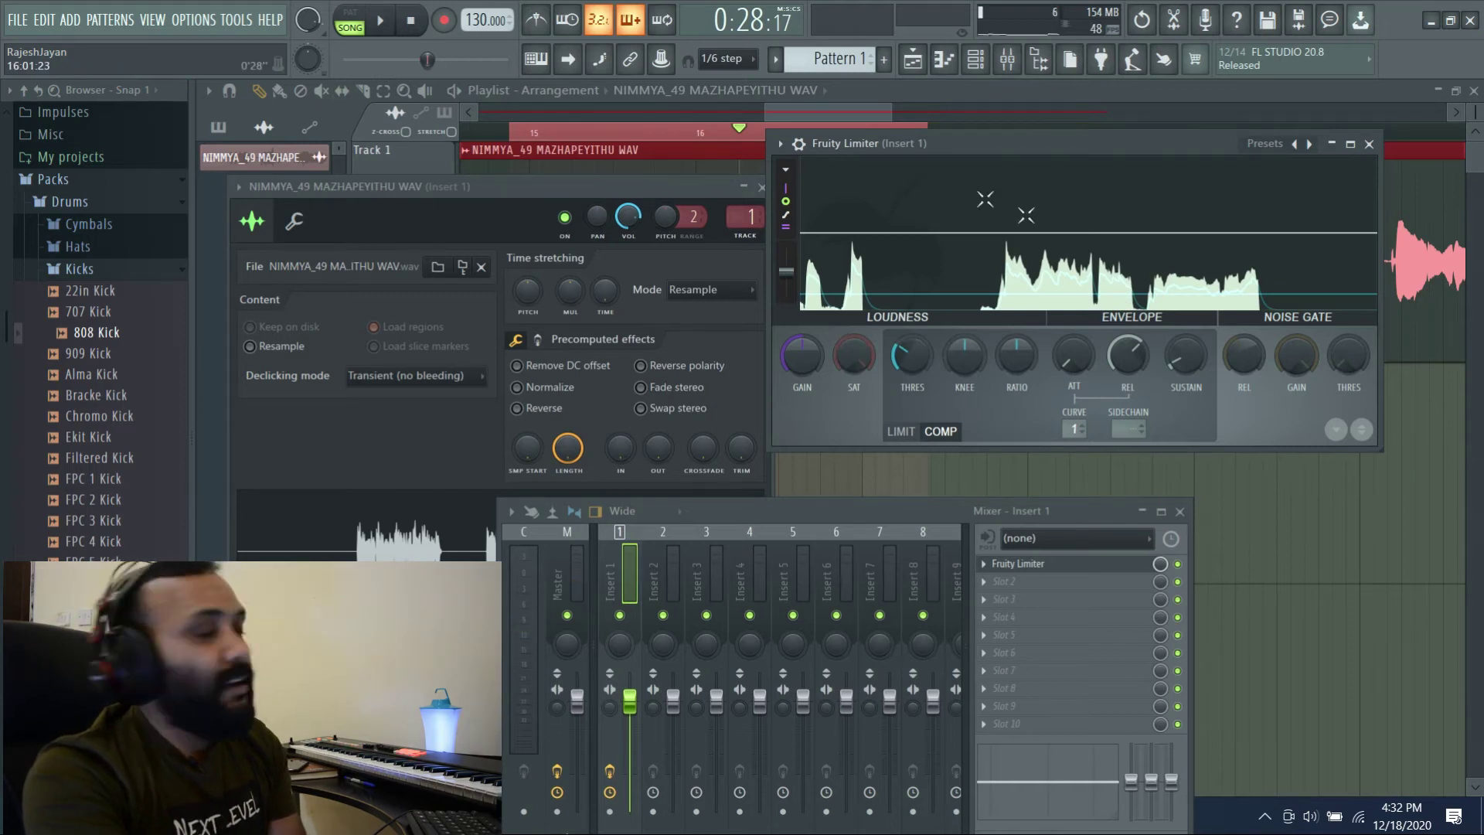
# Raise the compressor's ratio in the Fruity Limiter.
pyautogui.click(1013, 354)
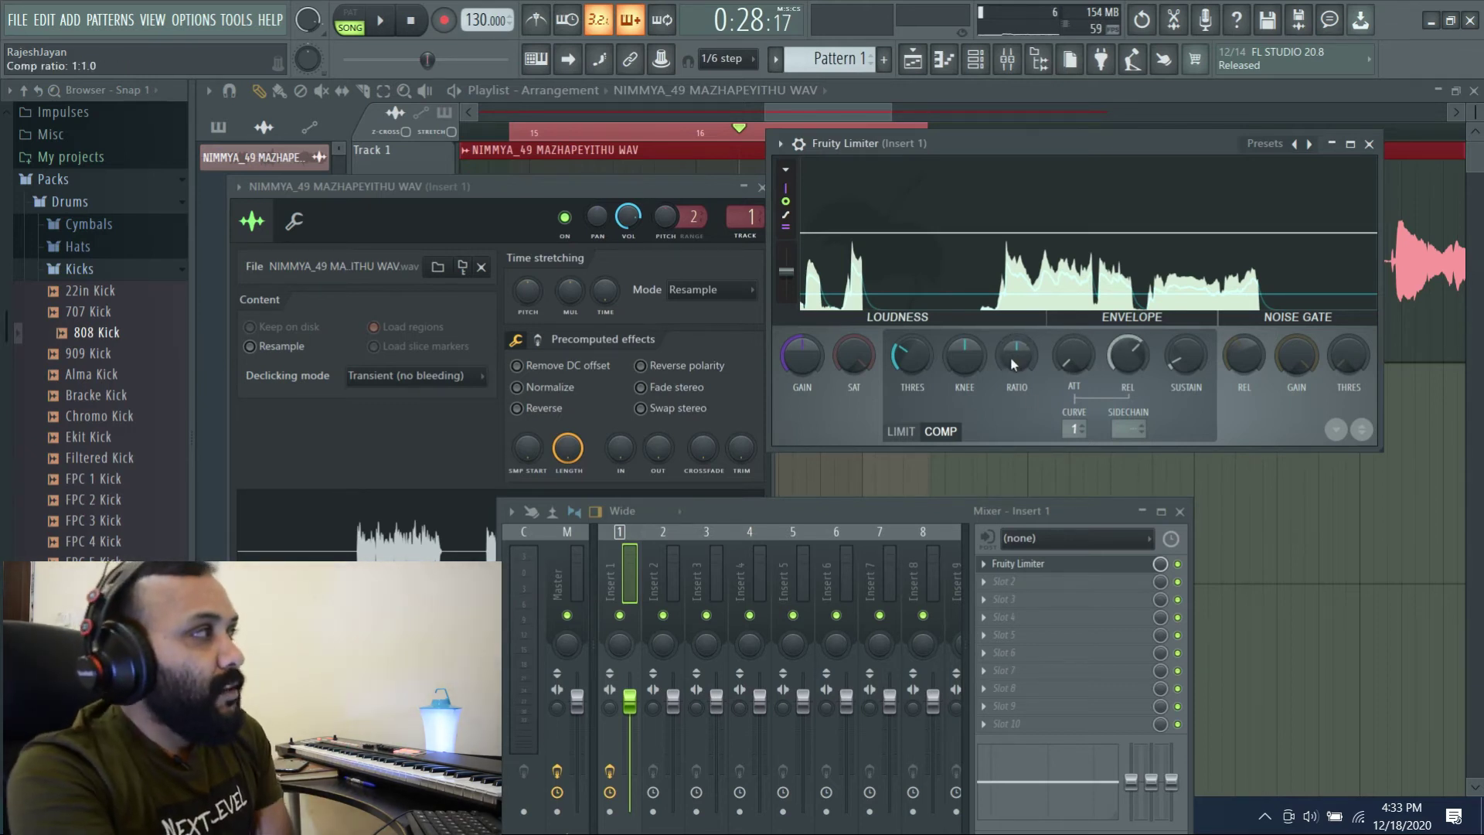
pyautogui.moveTo(1014, 357); pyautogui.dragTo(1014, 328)
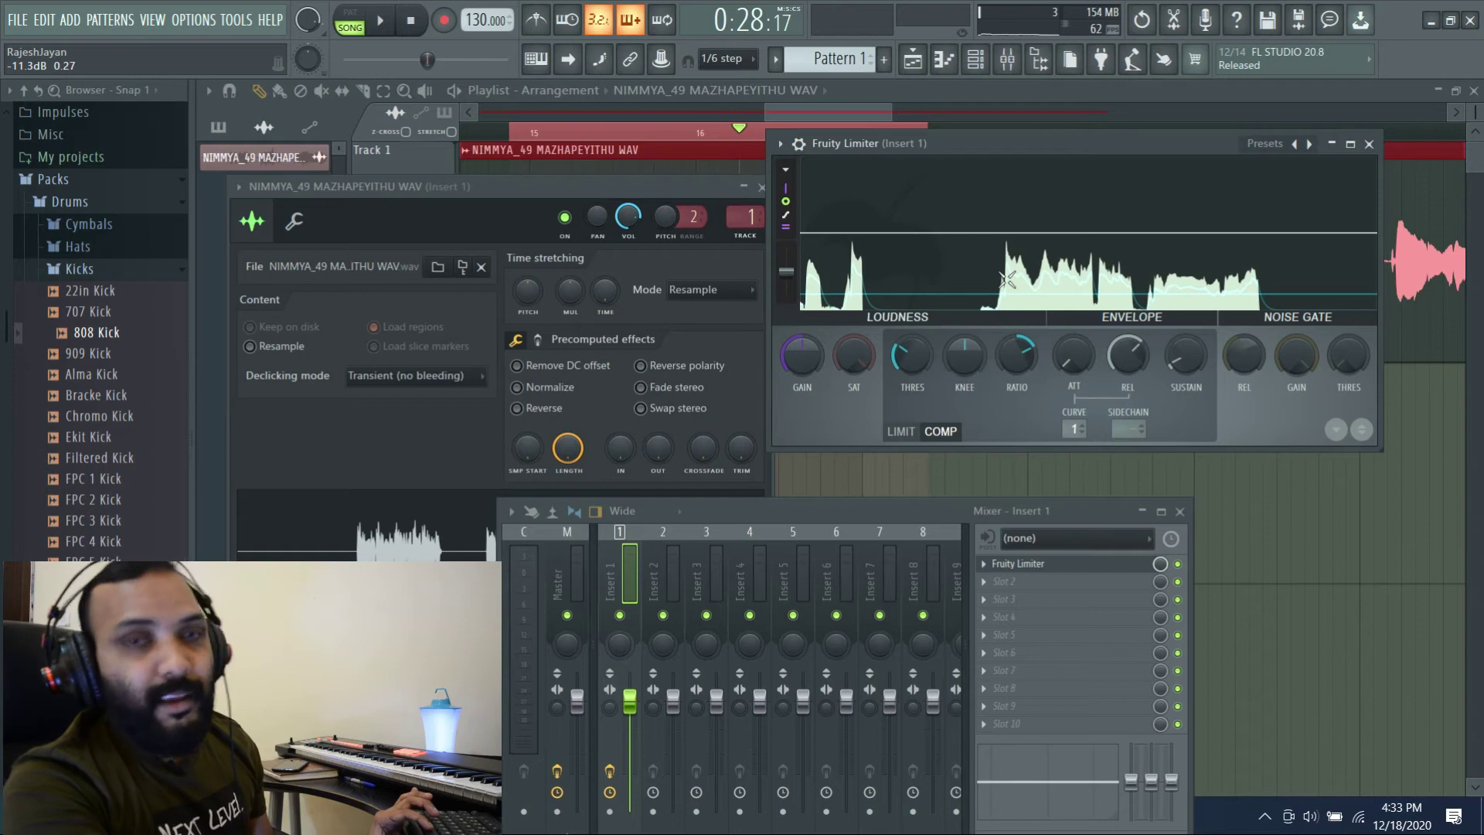
# Play the selected vocal range through the compressor to check the raised ratio.
pyautogui.press('space')
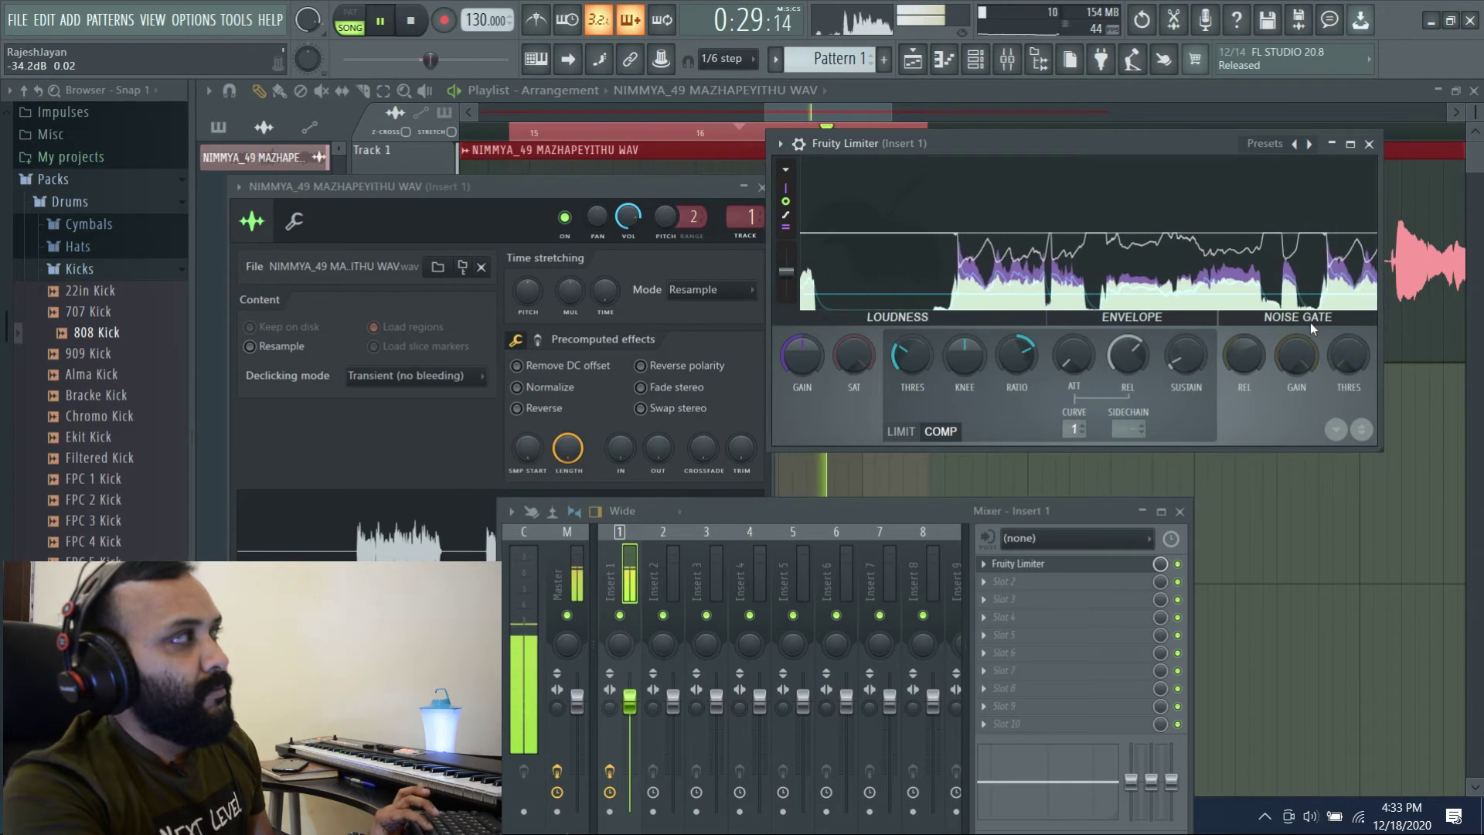
pyautogui.press('space')
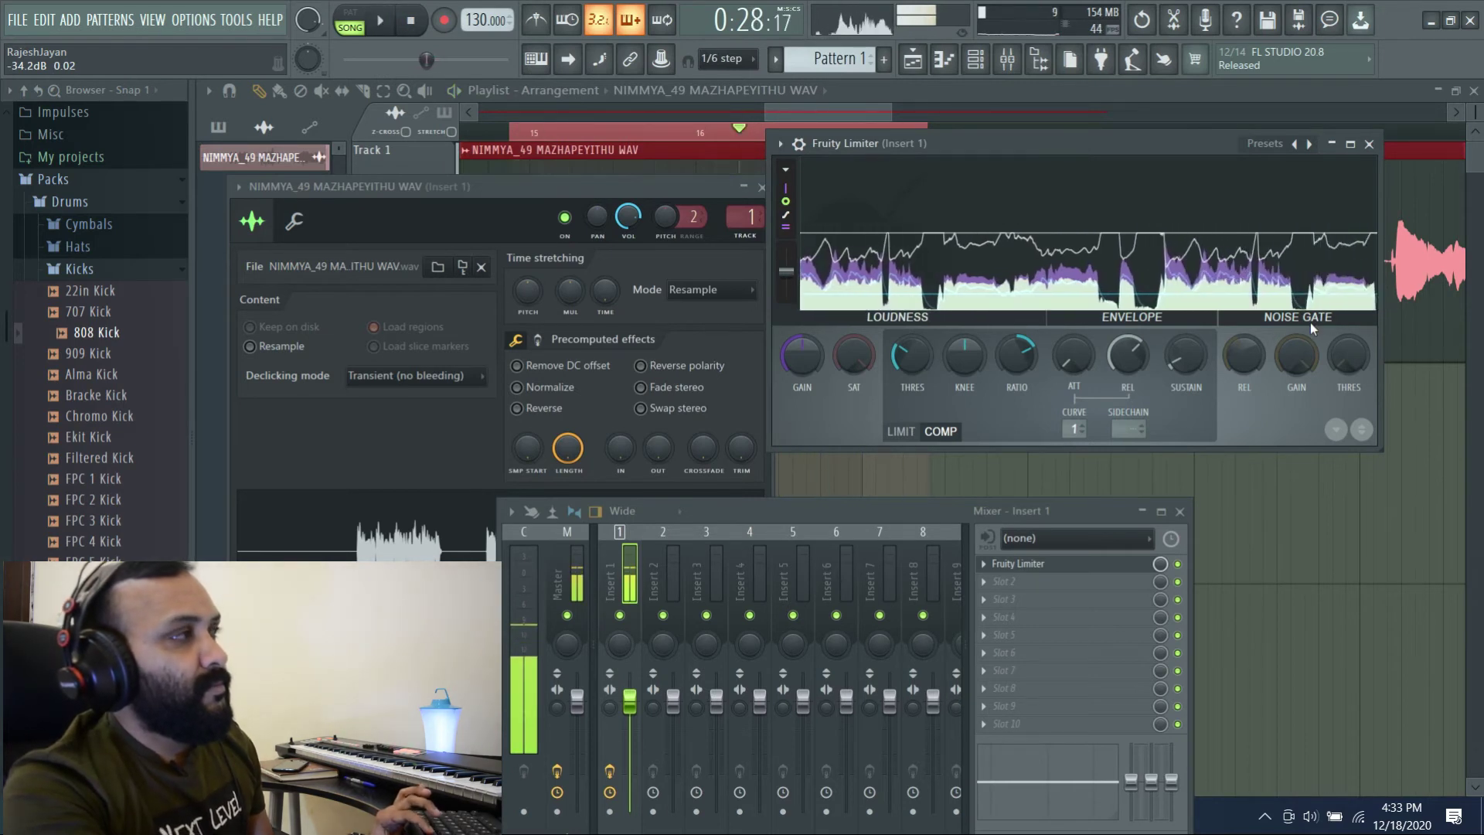
# Load Edison into effect slot 2 of mixer Insert 1, below Fruity Limiter, and move the mixer clear of the Edison window.
pyautogui.moveTo(684, 188); pyautogui.dragTo(1237, 576)
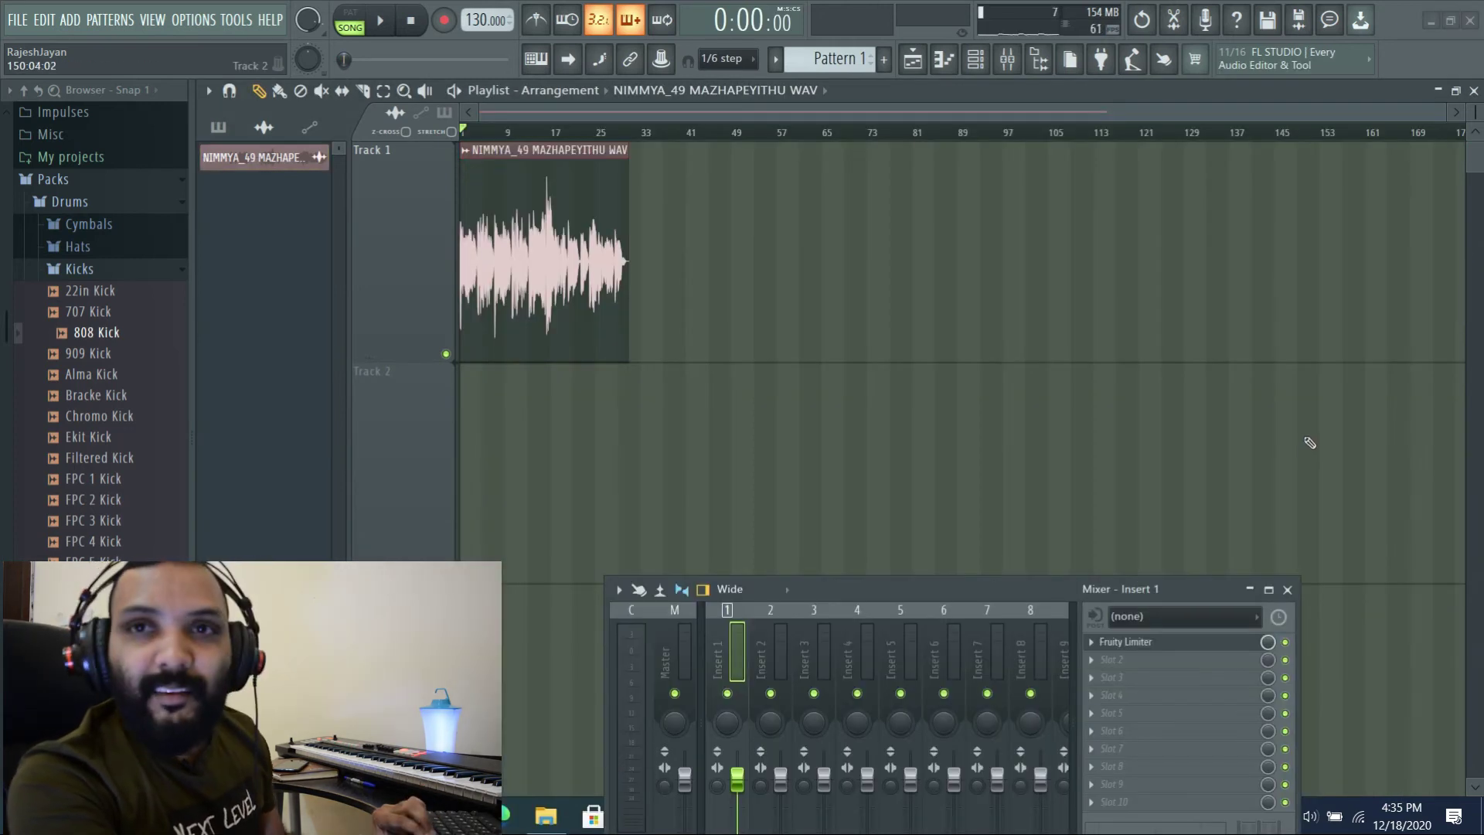
pyautogui.moveTo(1166, 599); pyautogui.dragTo(1182, 338)
pyautogui.click(1127, 399)
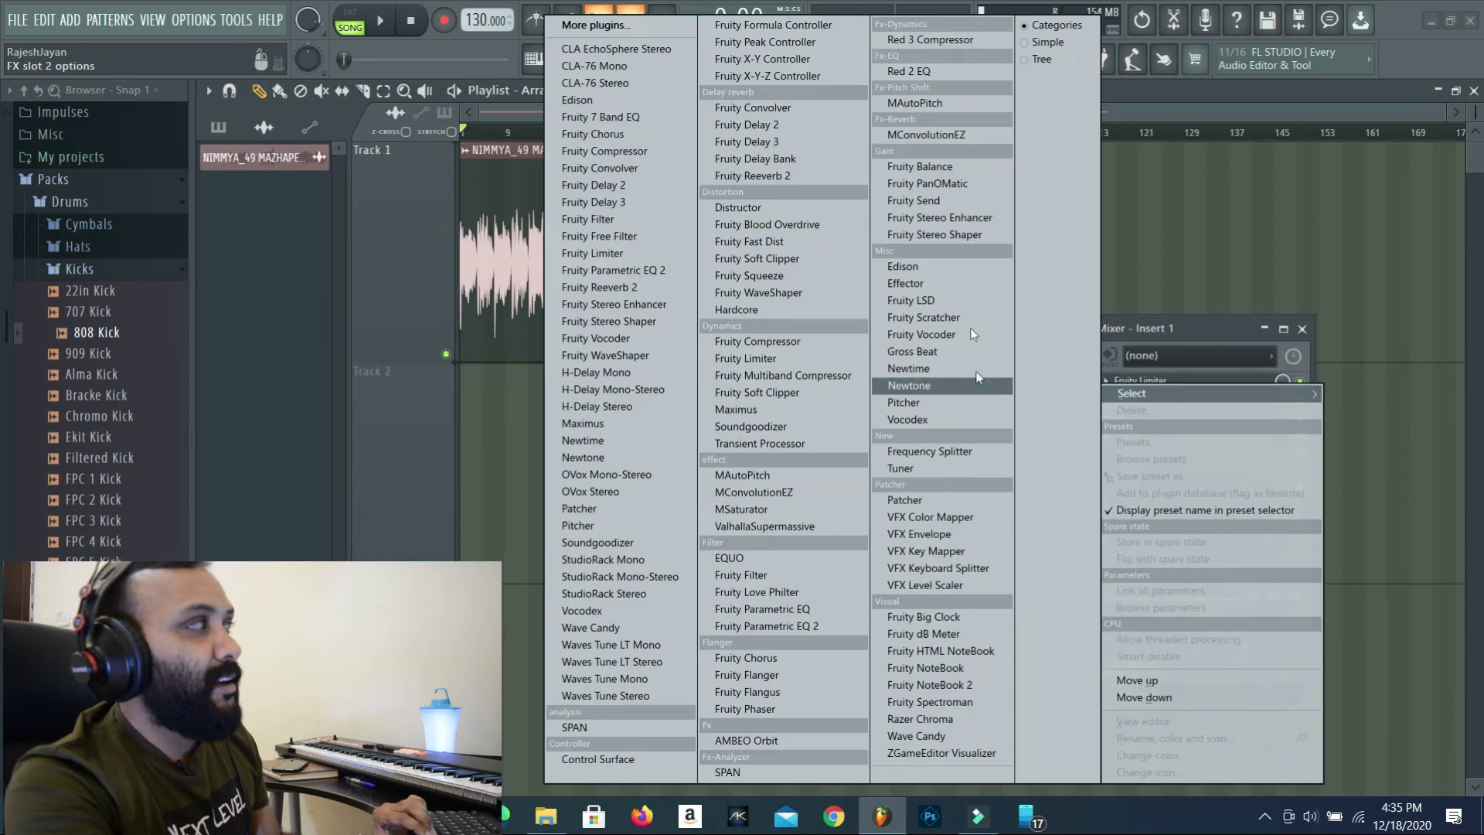
pyautogui.click(931, 269)
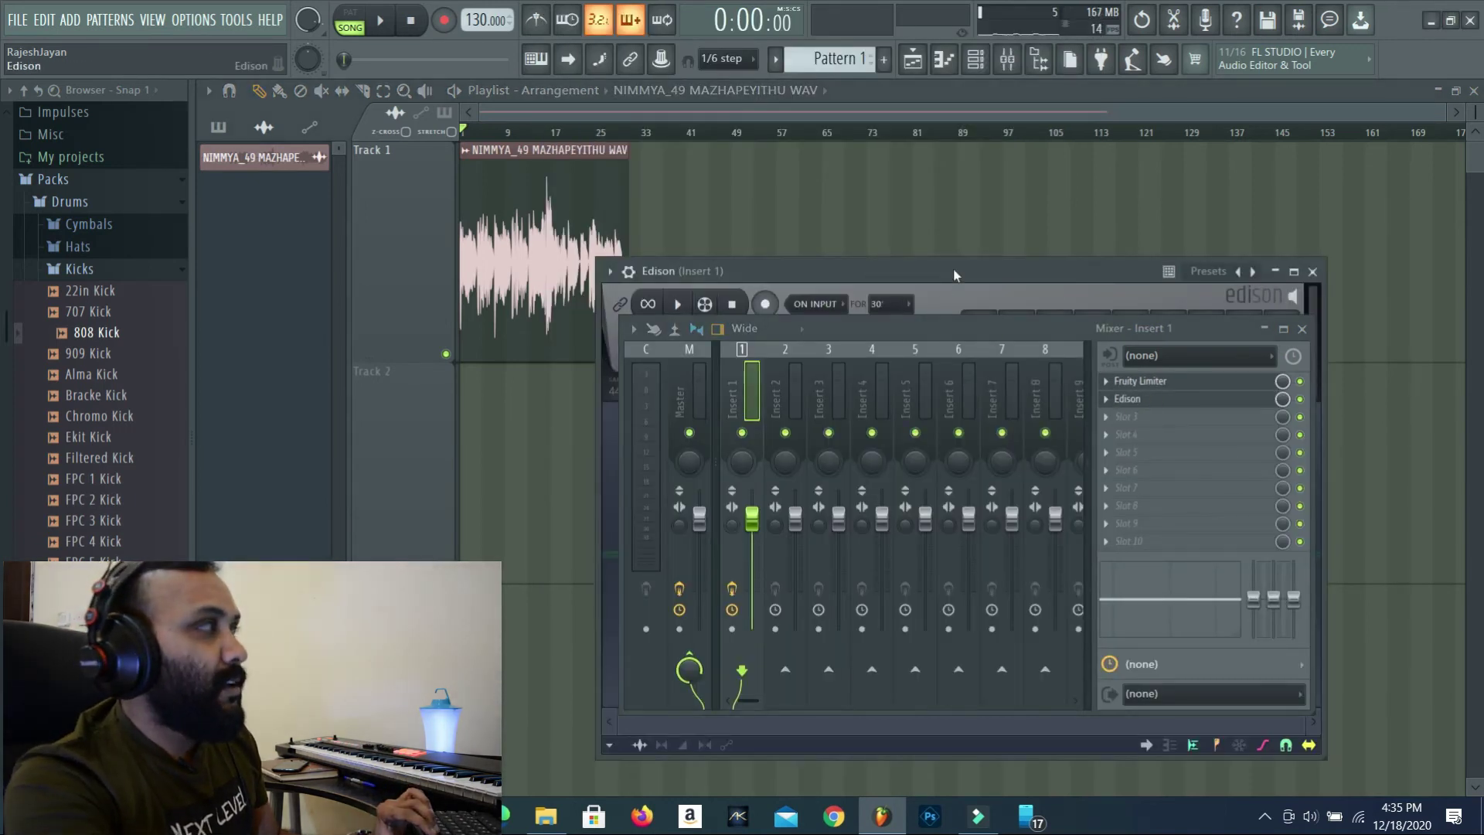
pyautogui.moveTo(965, 328); pyautogui.dragTo(980, 544)
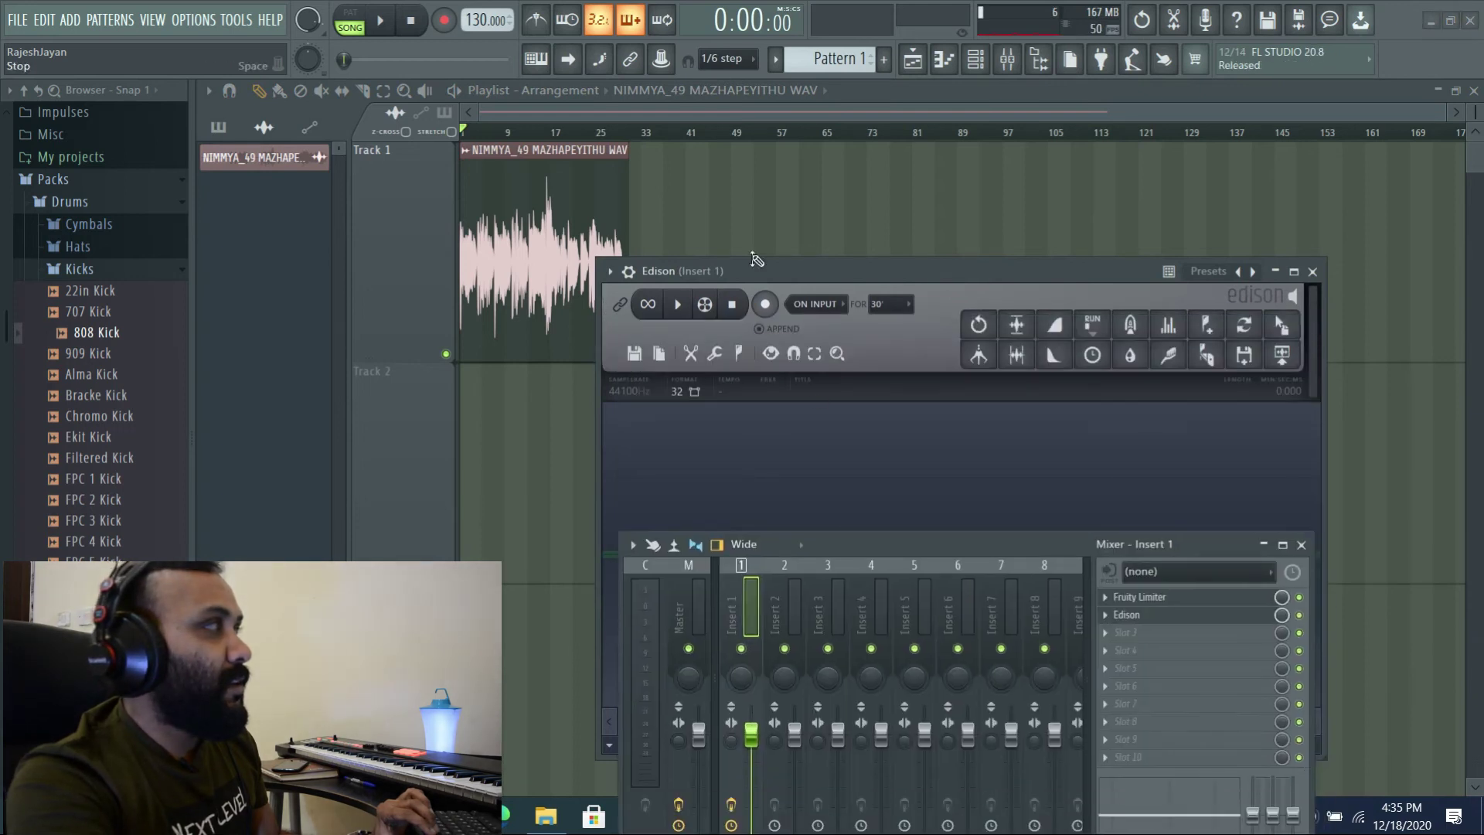
# Record the compressed vocal from the song start in Edison and place the recording at the start of playlist Track 2.
pyautogui.click(759, 302)
pyautogui.press('space')
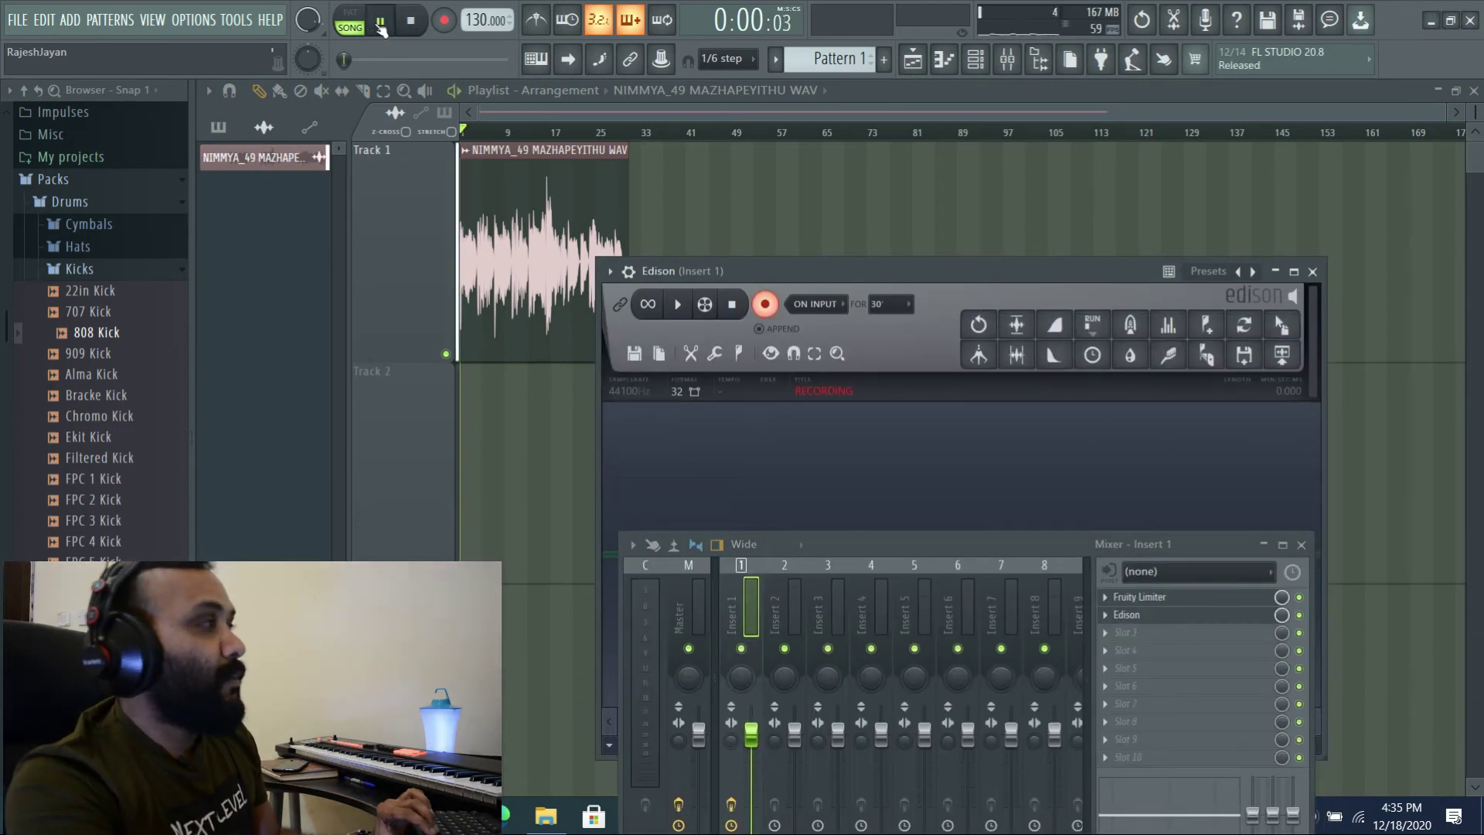
pyautogui.moveTo(1035, 542); pyautogui.dragTo(1061, 704)
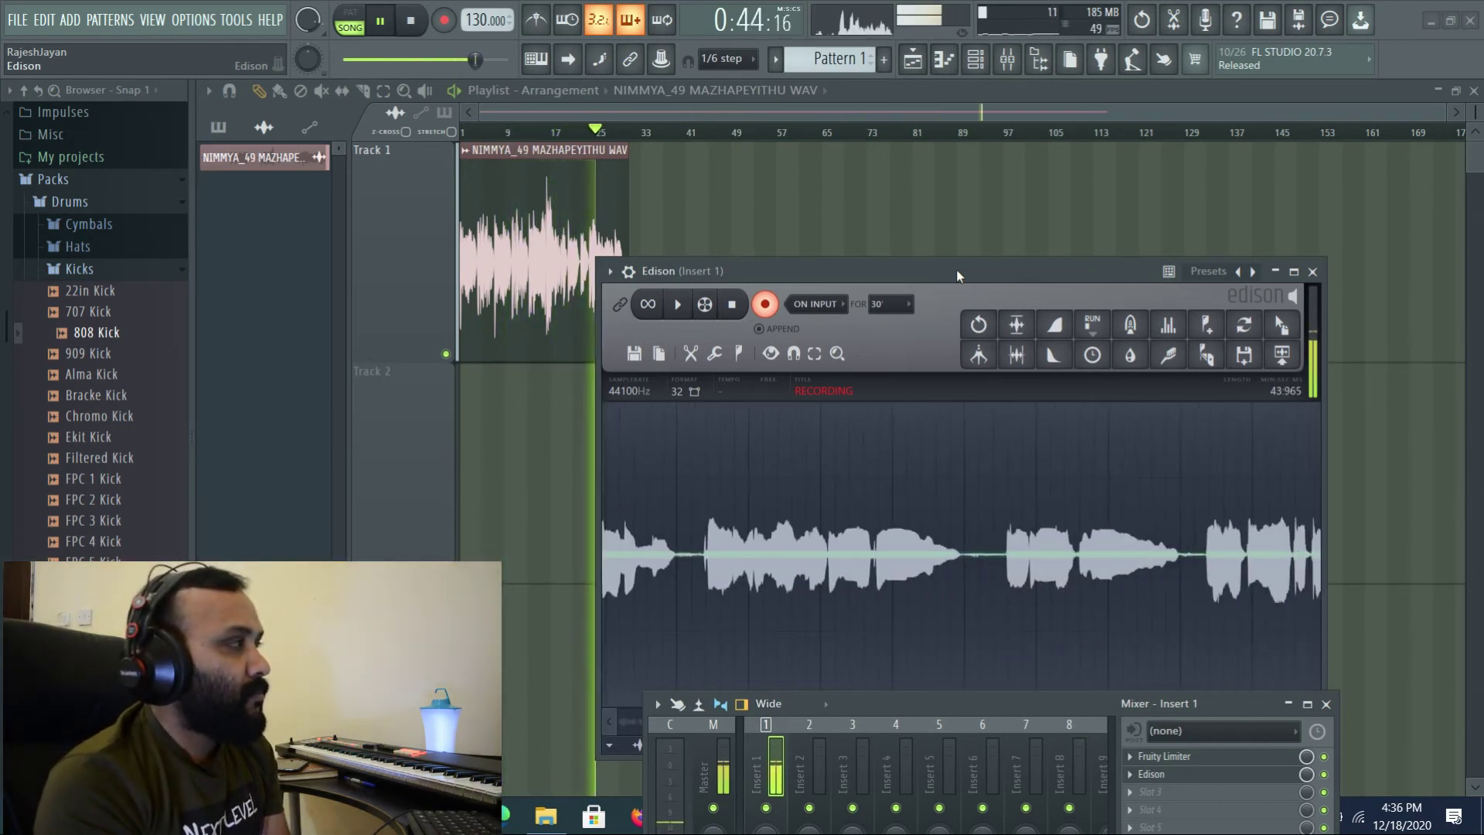
pyautogui.click(738, 304)
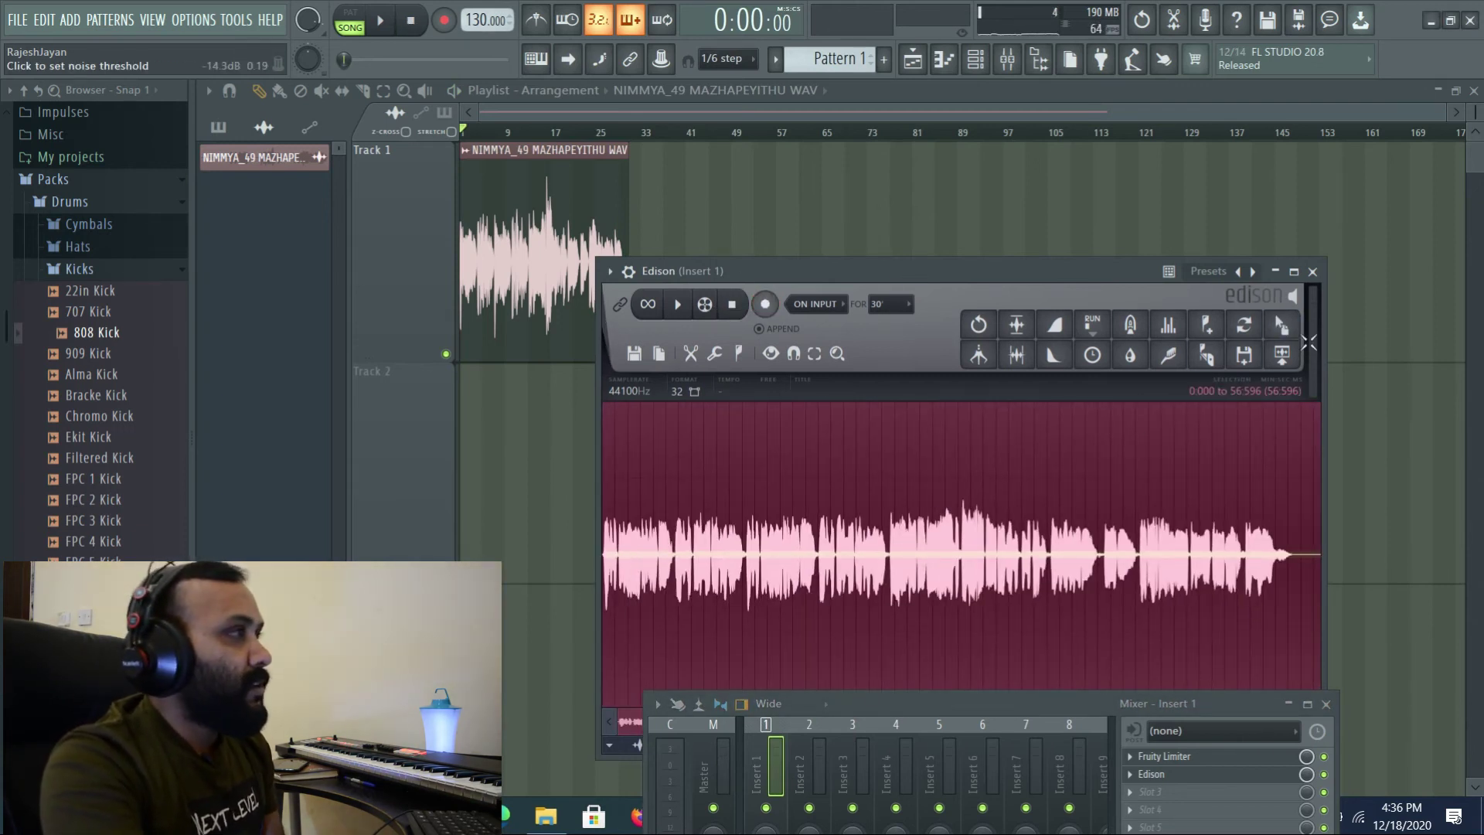
pyautogui.moveTo(1280, 326); pyautogui.dragTo(546, 418)
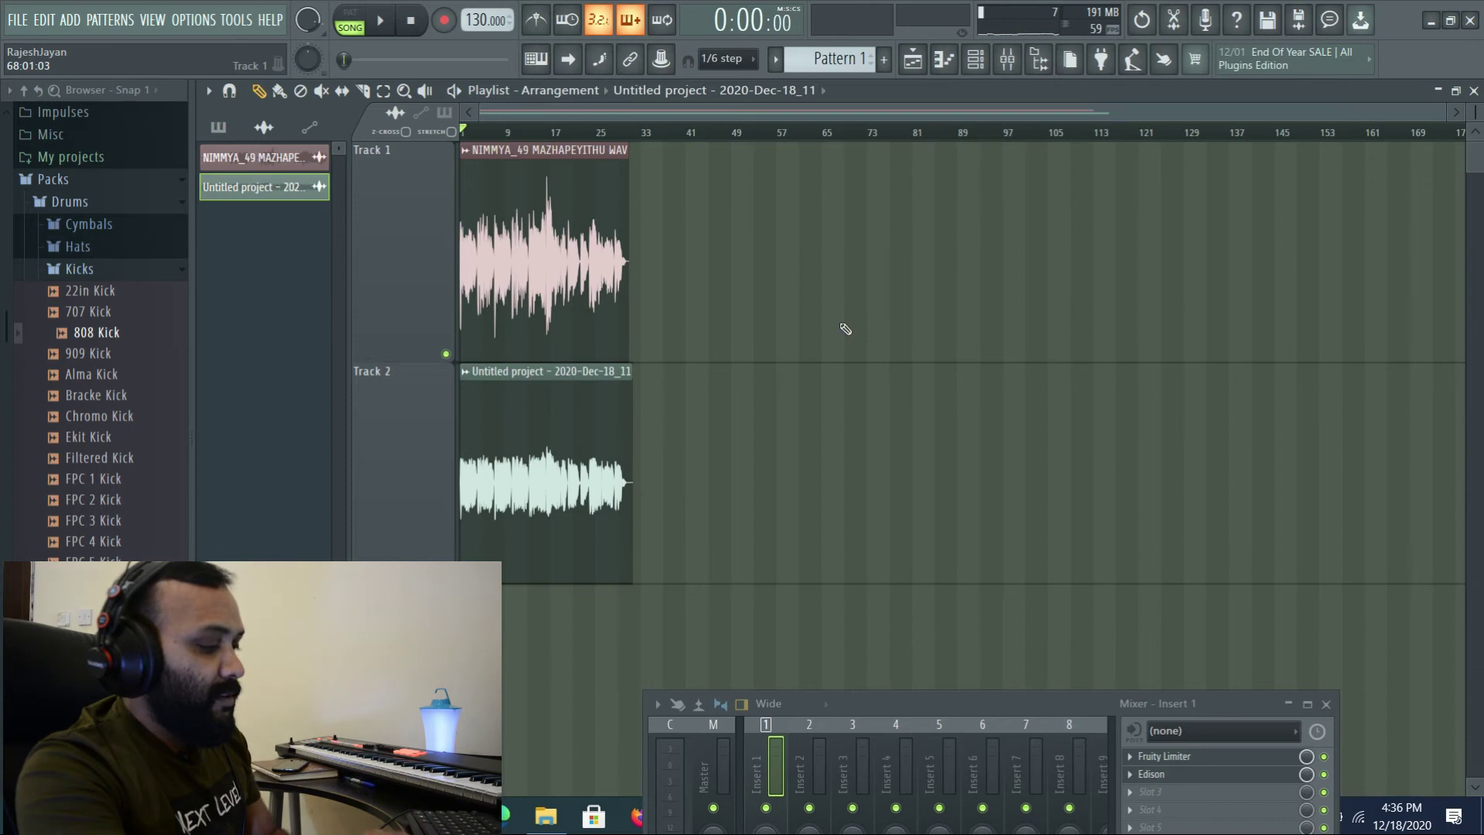
pyautogui.scroll(-3, 801, 337)
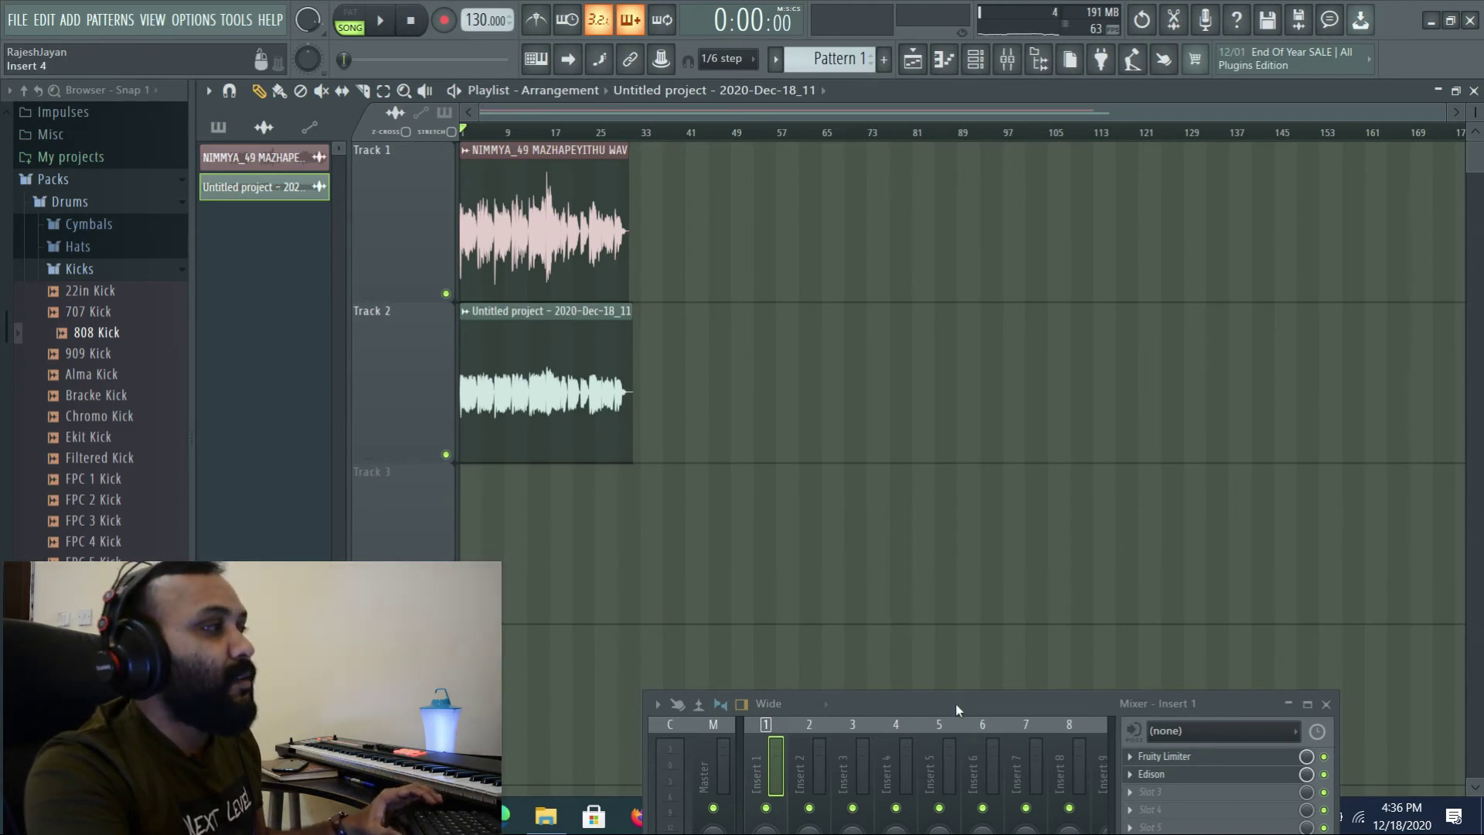
# Reopen the Fruity Limiter on Insert 1 and raise its loudness gain to about 1.0 dB.
pyautogui.moveTo(955, 704); pyautogui.dragTo(961, 422)
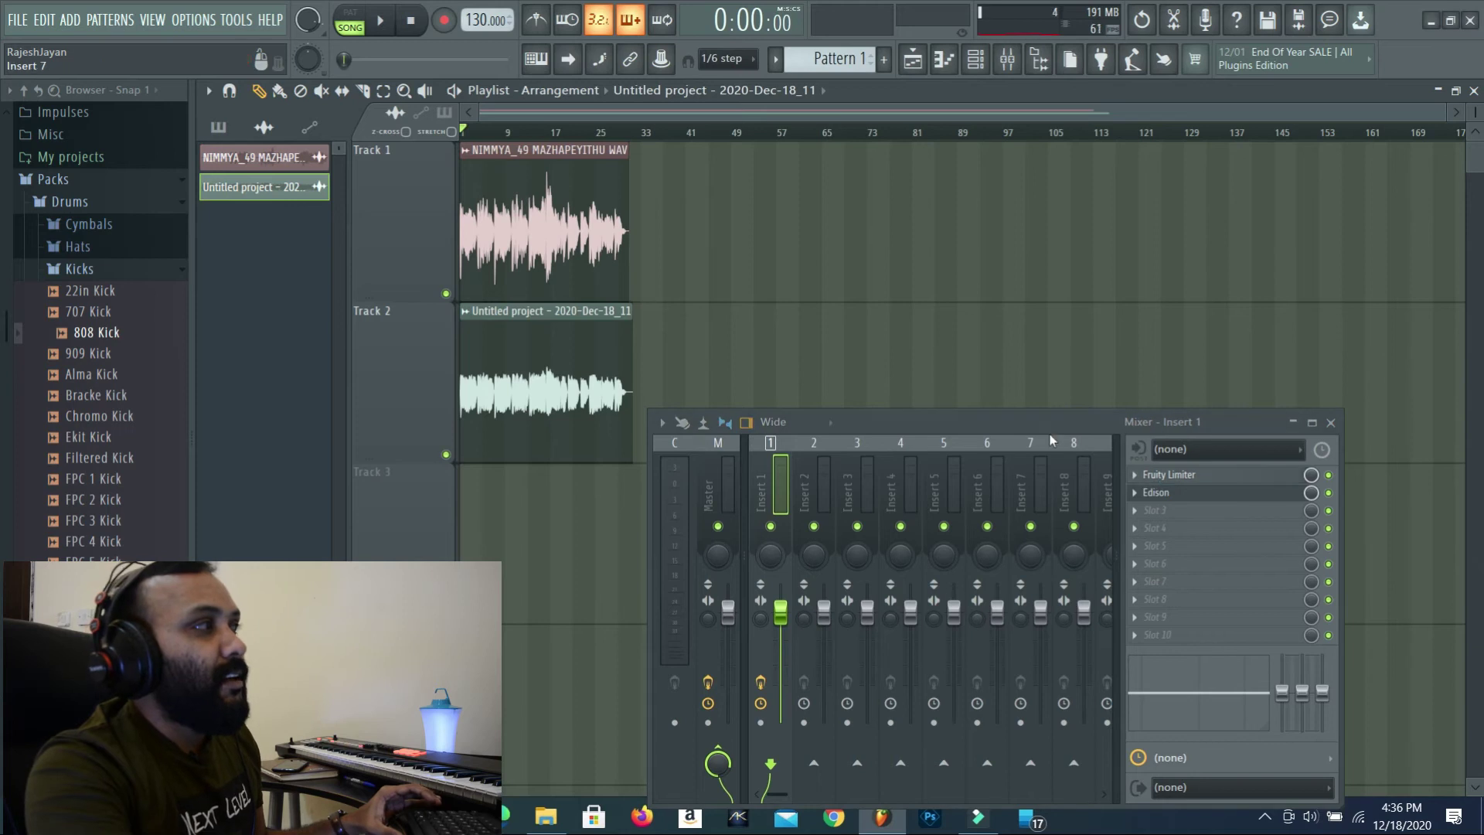
pyautogui.click(1166, 475)
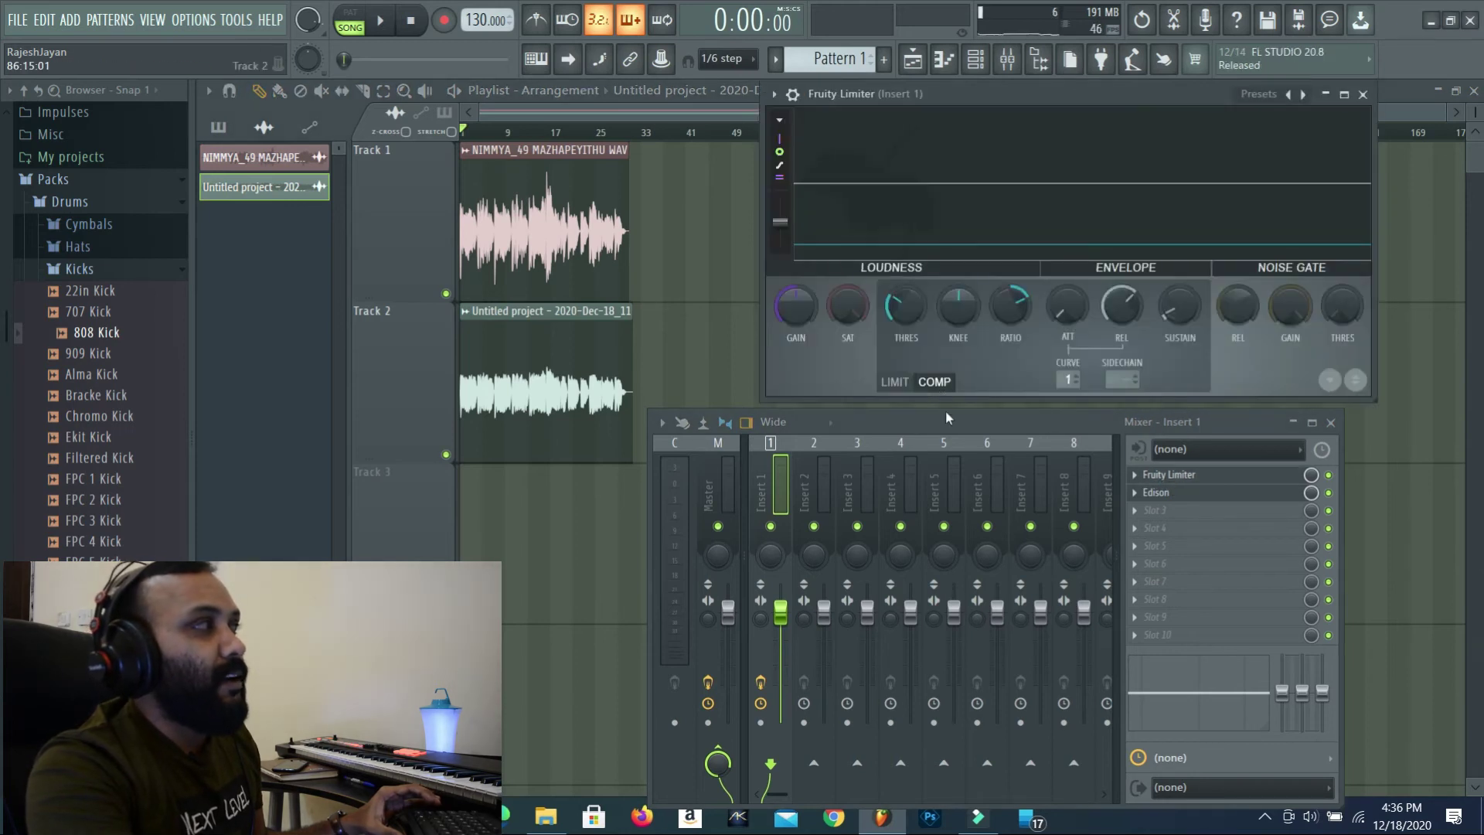
pyautogui.moveTo(949, 418); pyautogui.dragTo(993, 534)
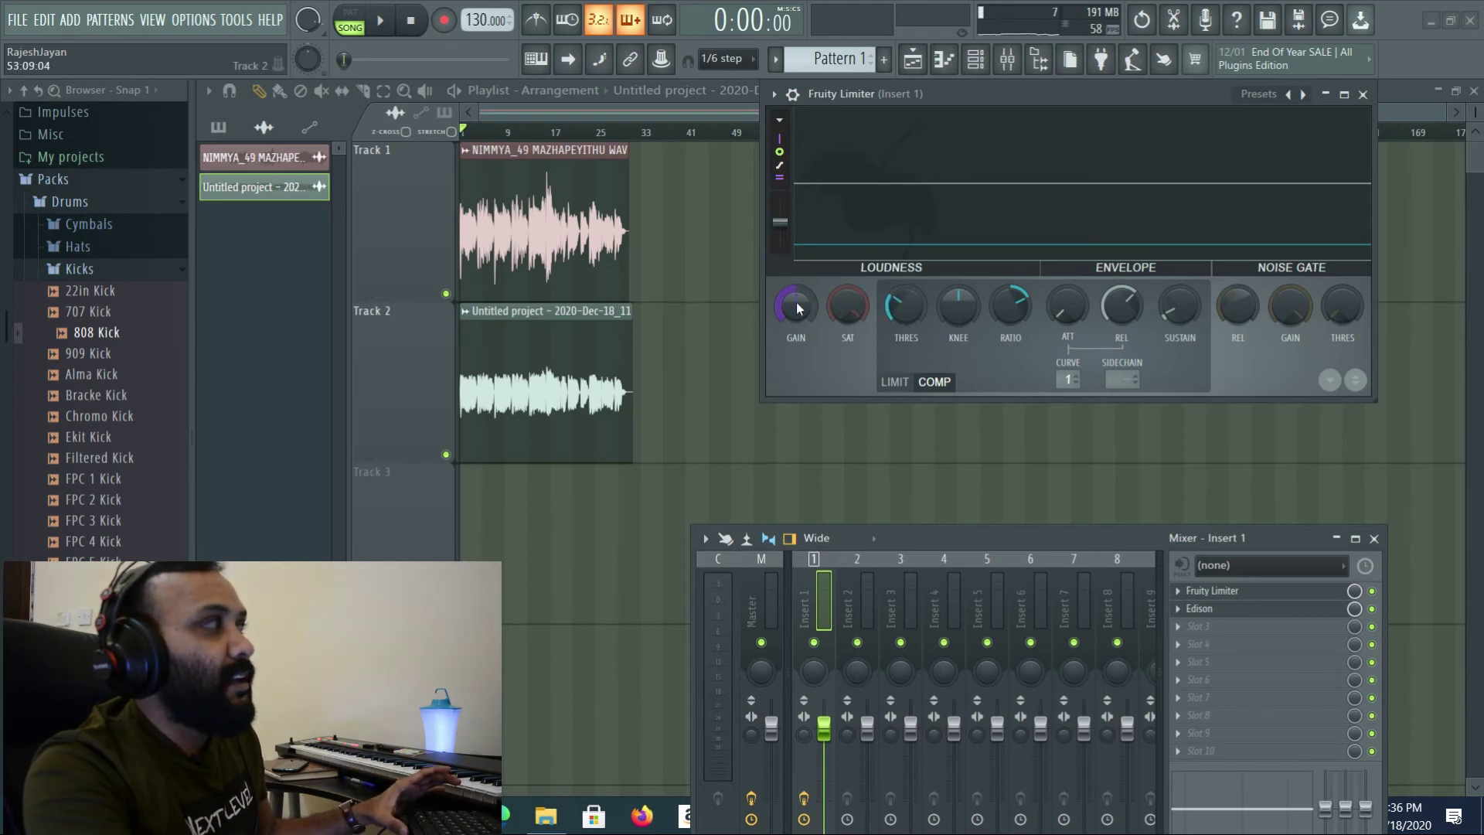
pyautogui.moveTo(799, 308); pyautogui.dragTo(798, 278)
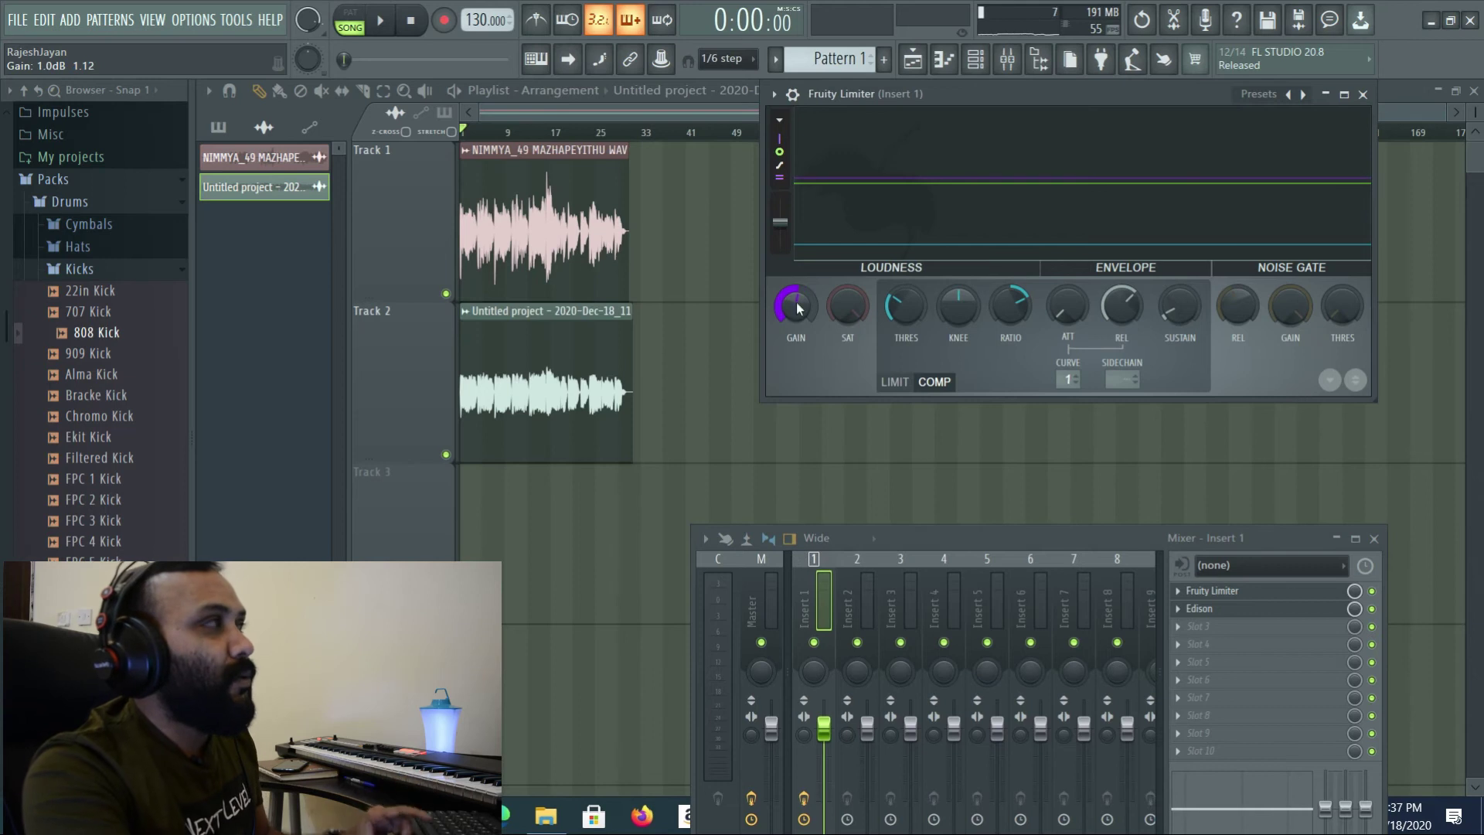
# Play the song briefly and mute Track 2 so that only the original vocal plays.
pyautogui.press('space')
pyautogui.press('space')
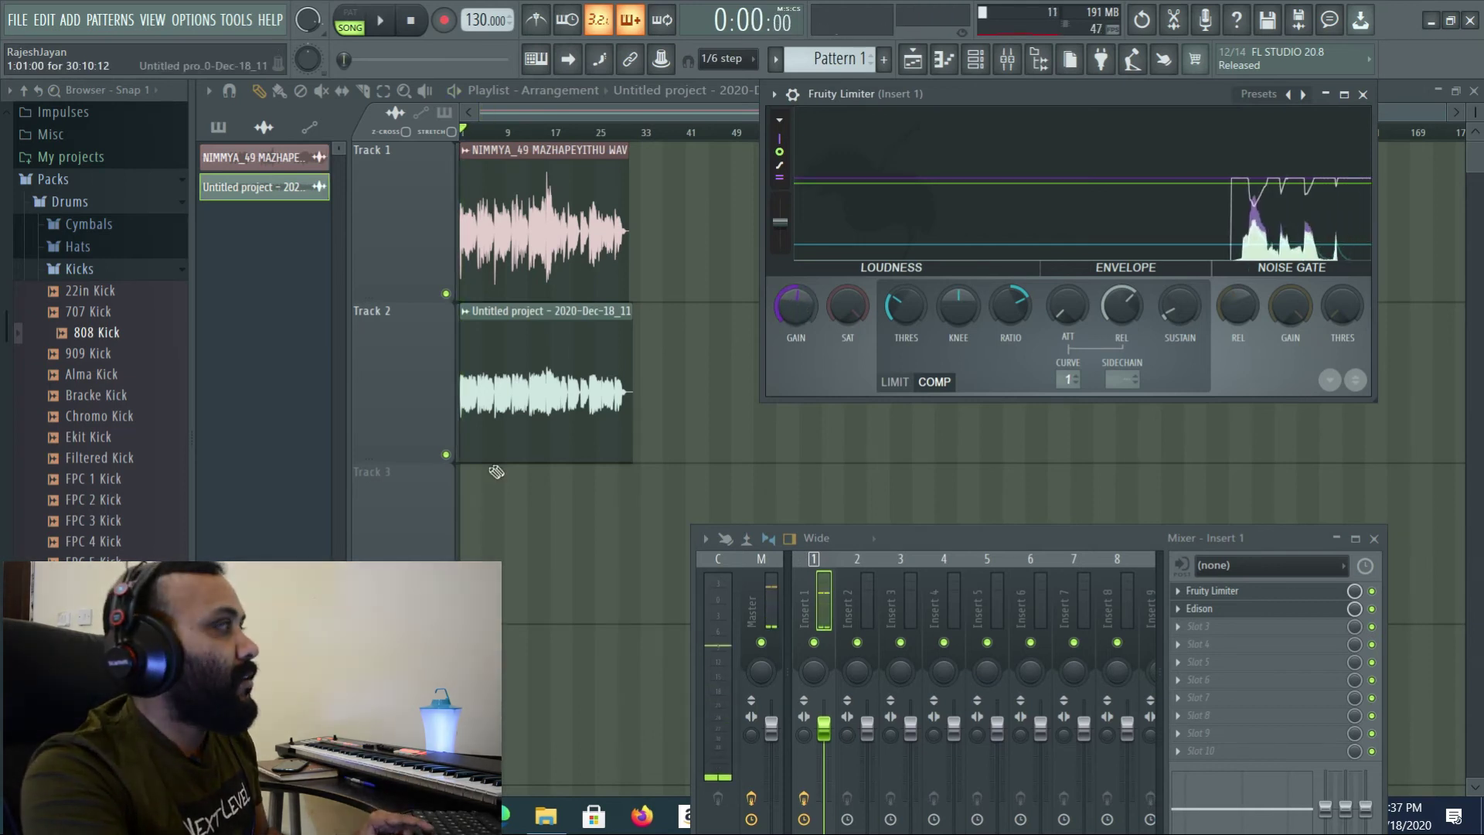
pyautogui.click(447, 455)
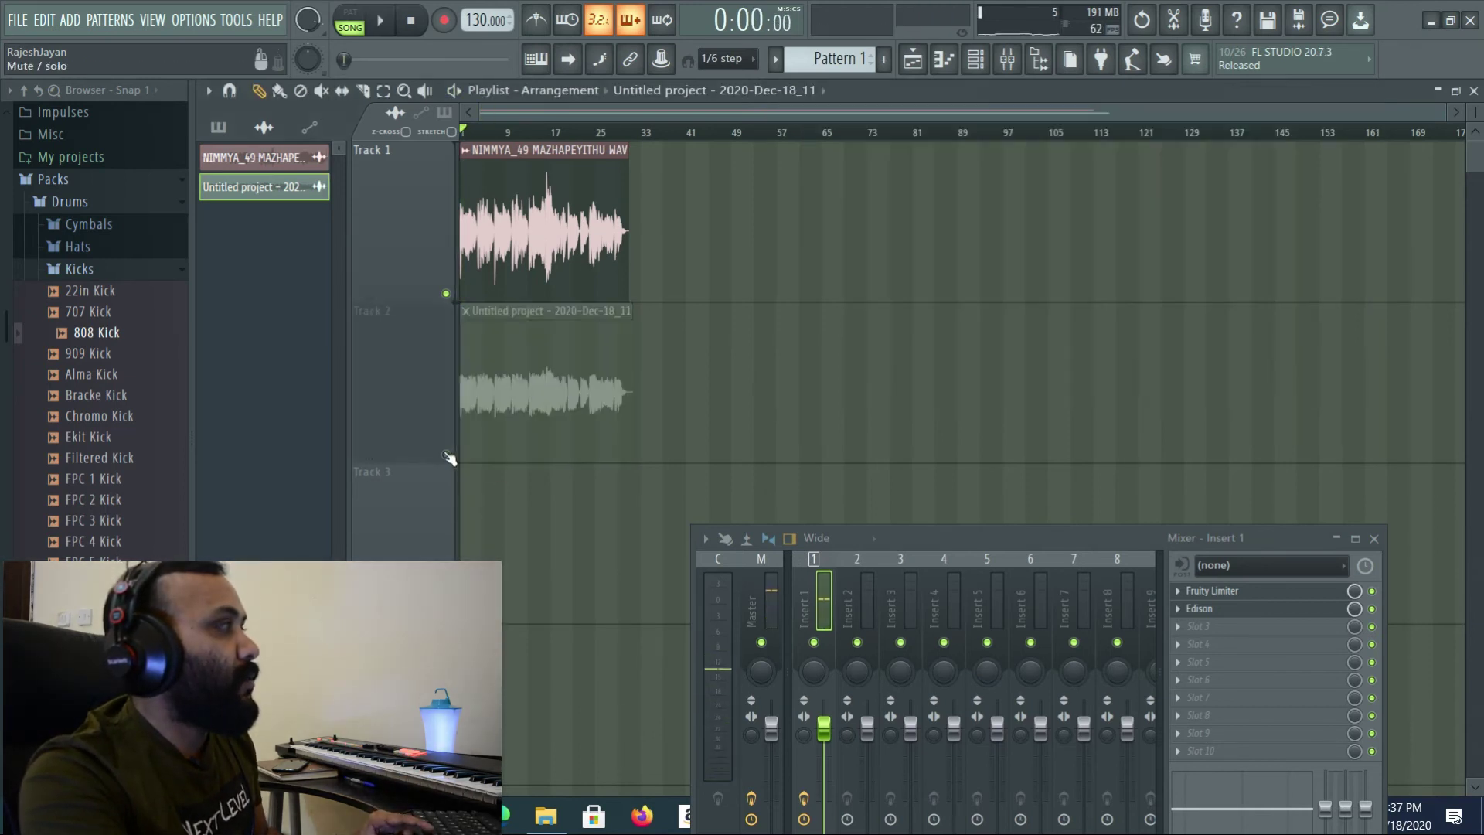
# Raise the Fruity Limiter's loudness gain further while the original vocal plays from the song start, and stop playback.
pyautogui.click(1212, 590)
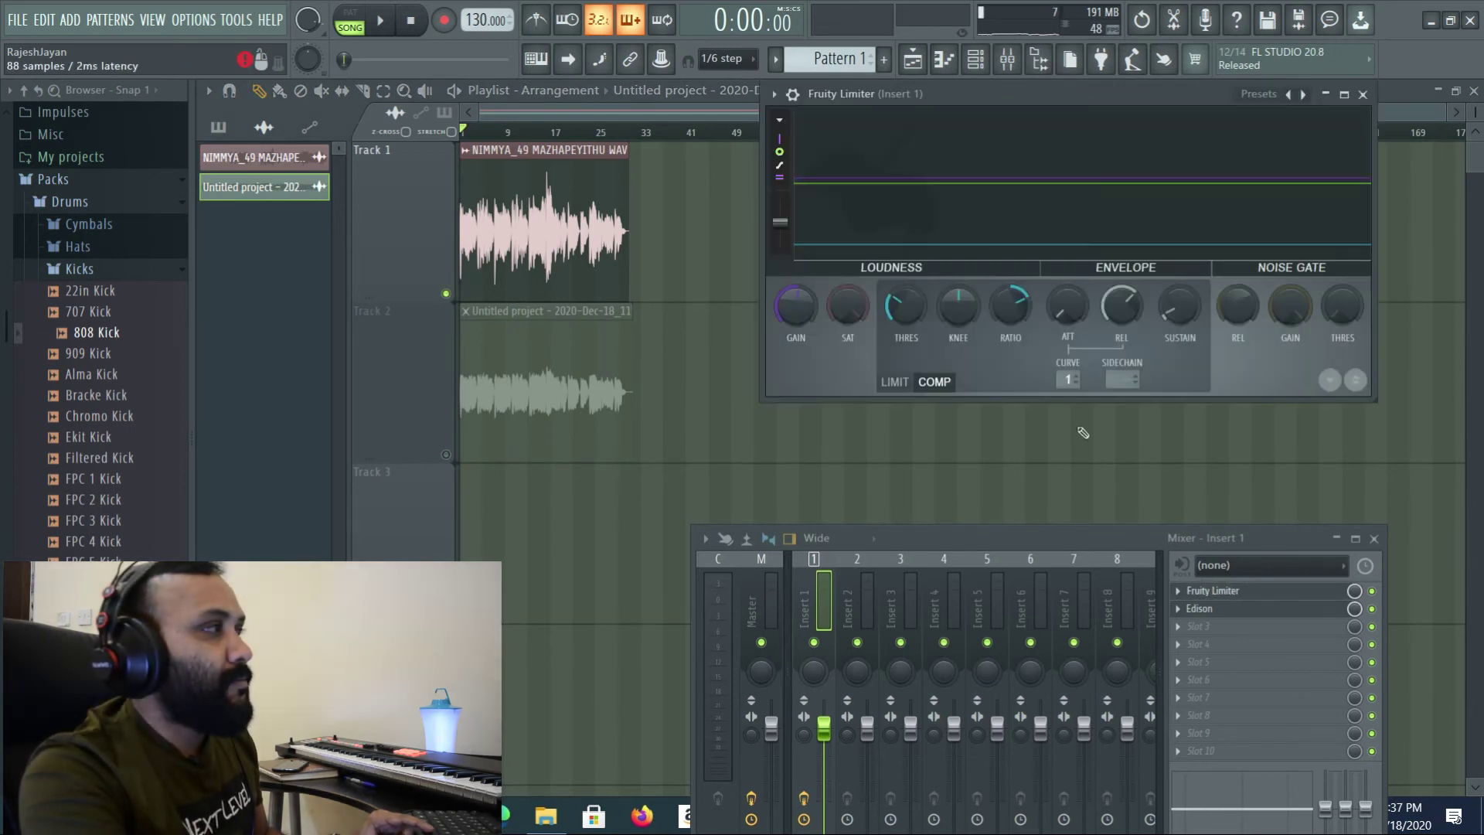
pyautogui.press('space')
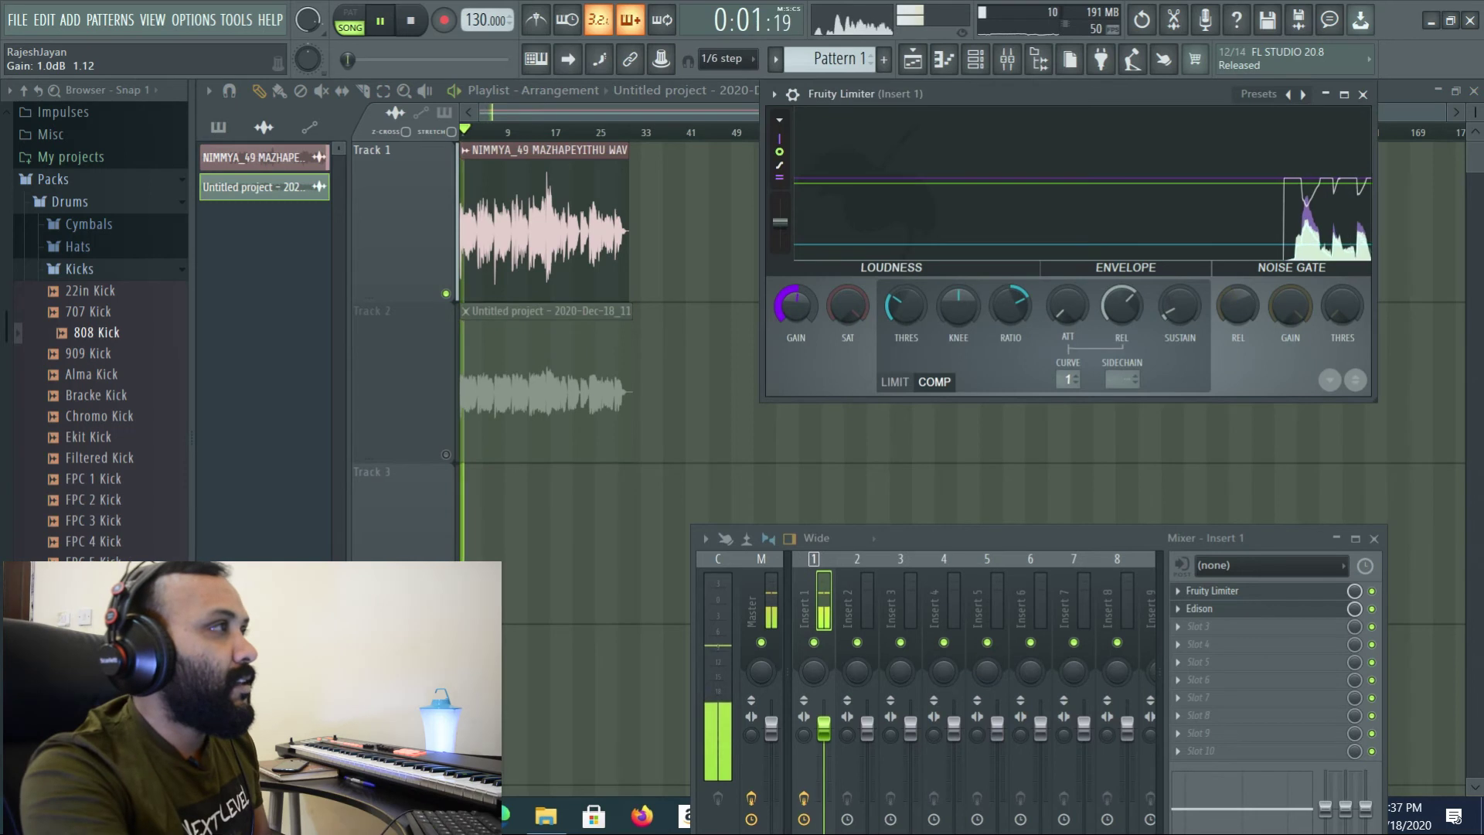
pyautogui.moveTo(796, 306); pyautogui.dragTo(796, 306)
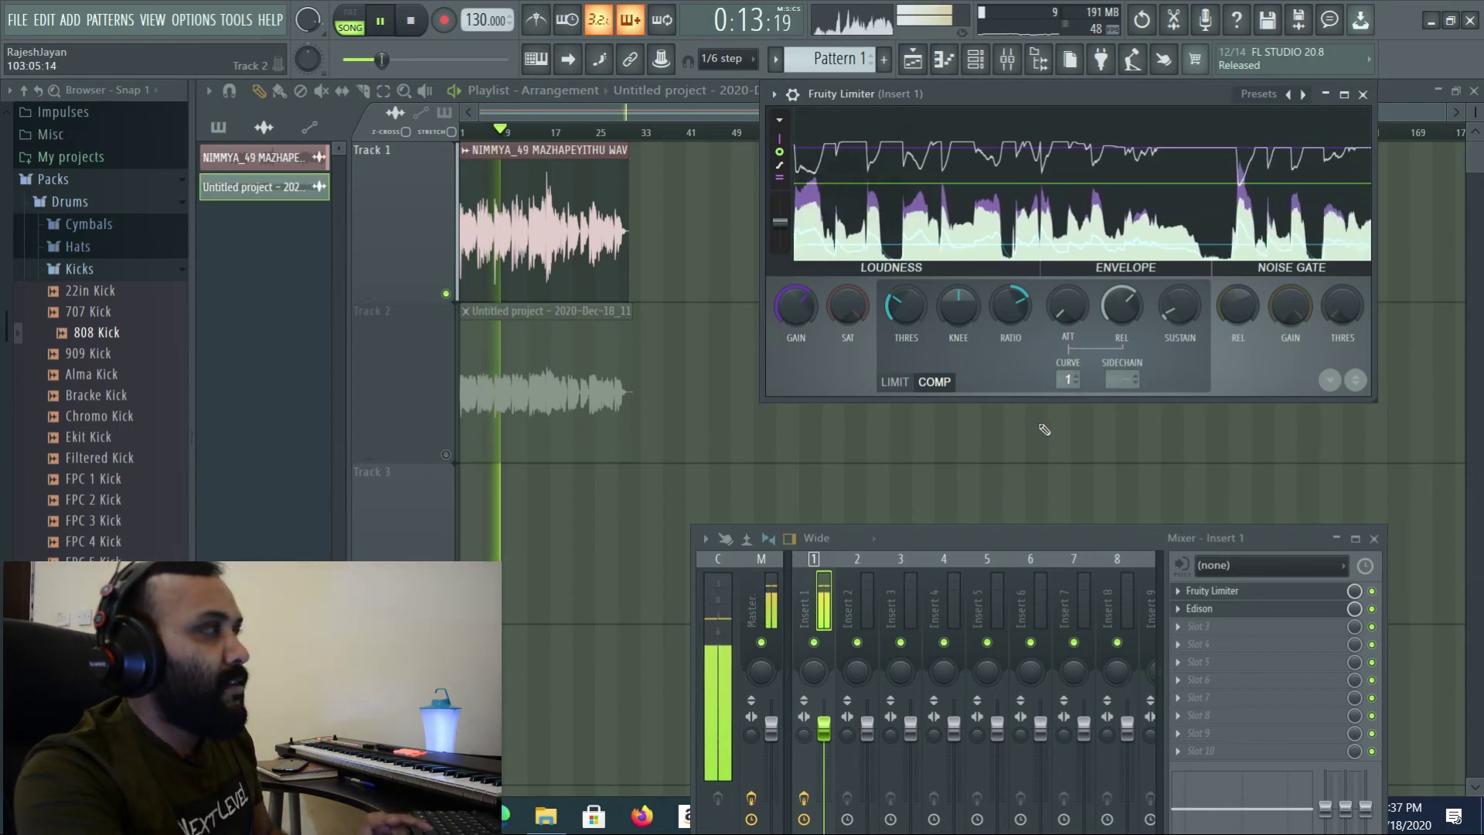
pyautogui.moveTo(795, 307); pyautogui.dragTo(795, 301)
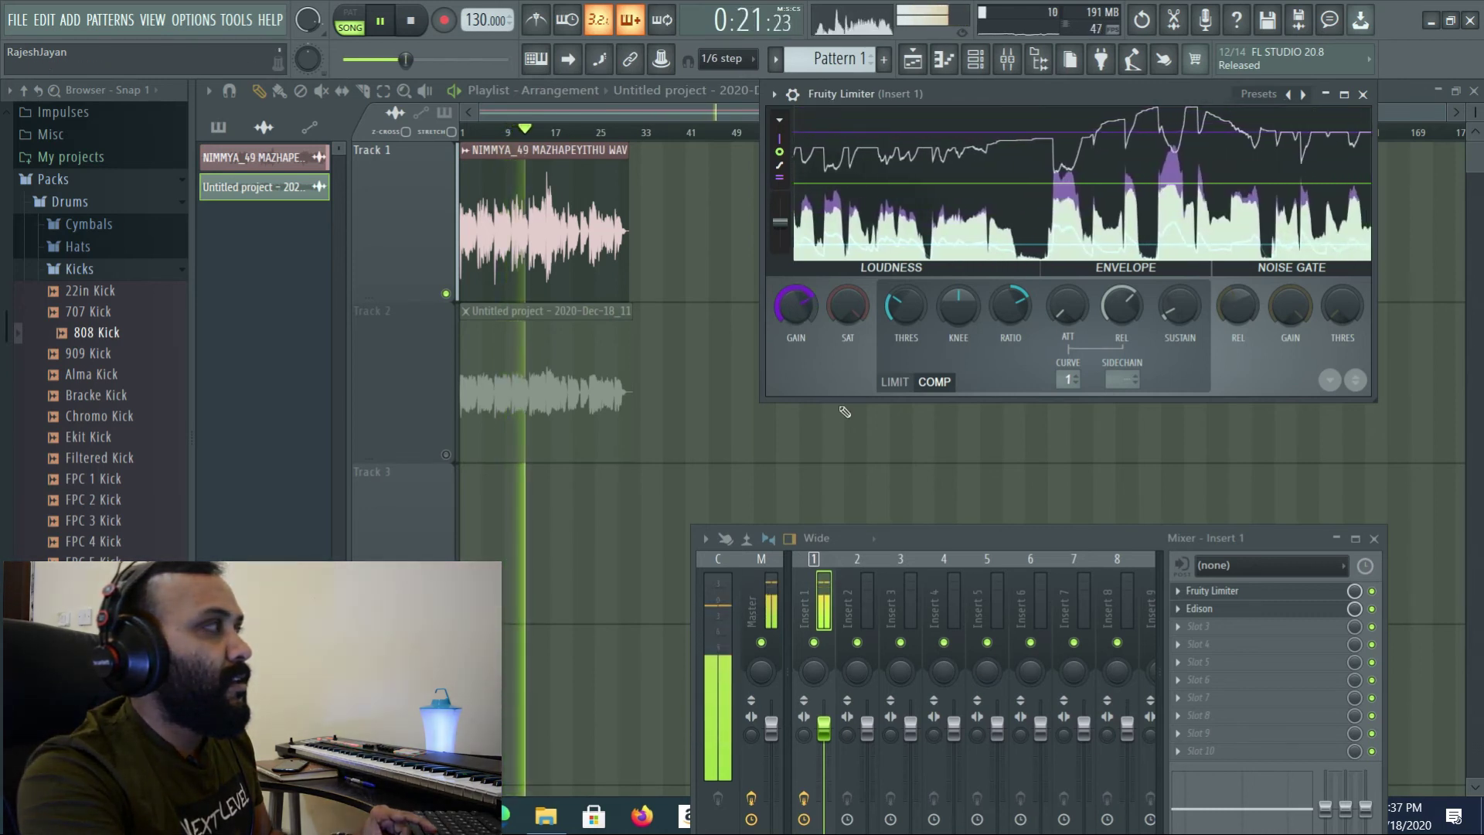
pyautogui.press('space')
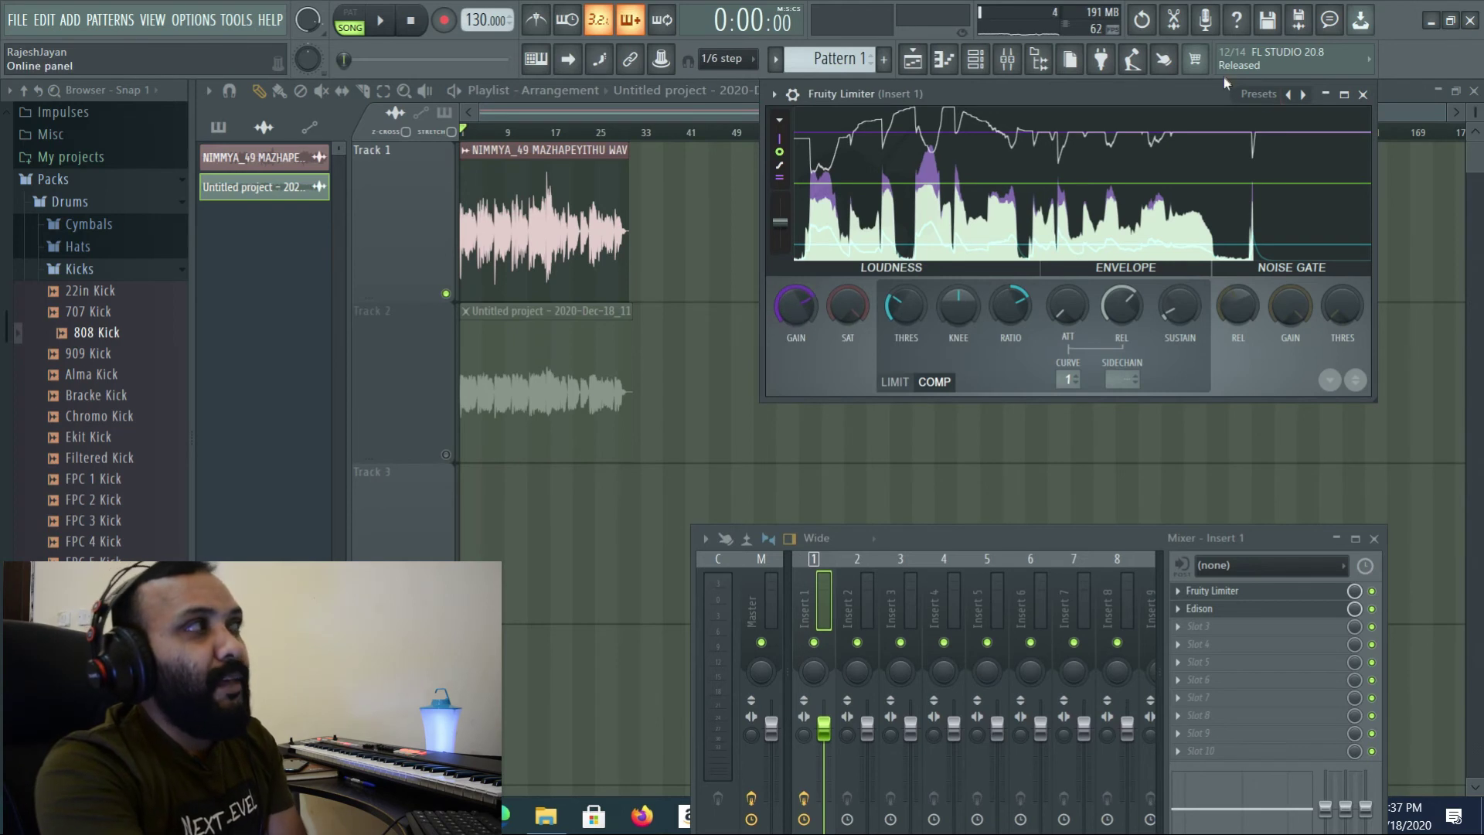
# Clear the previous take in Edison and record the gain-boosted compressed vocal from the song start.
pyautogui.click(1199, 609)
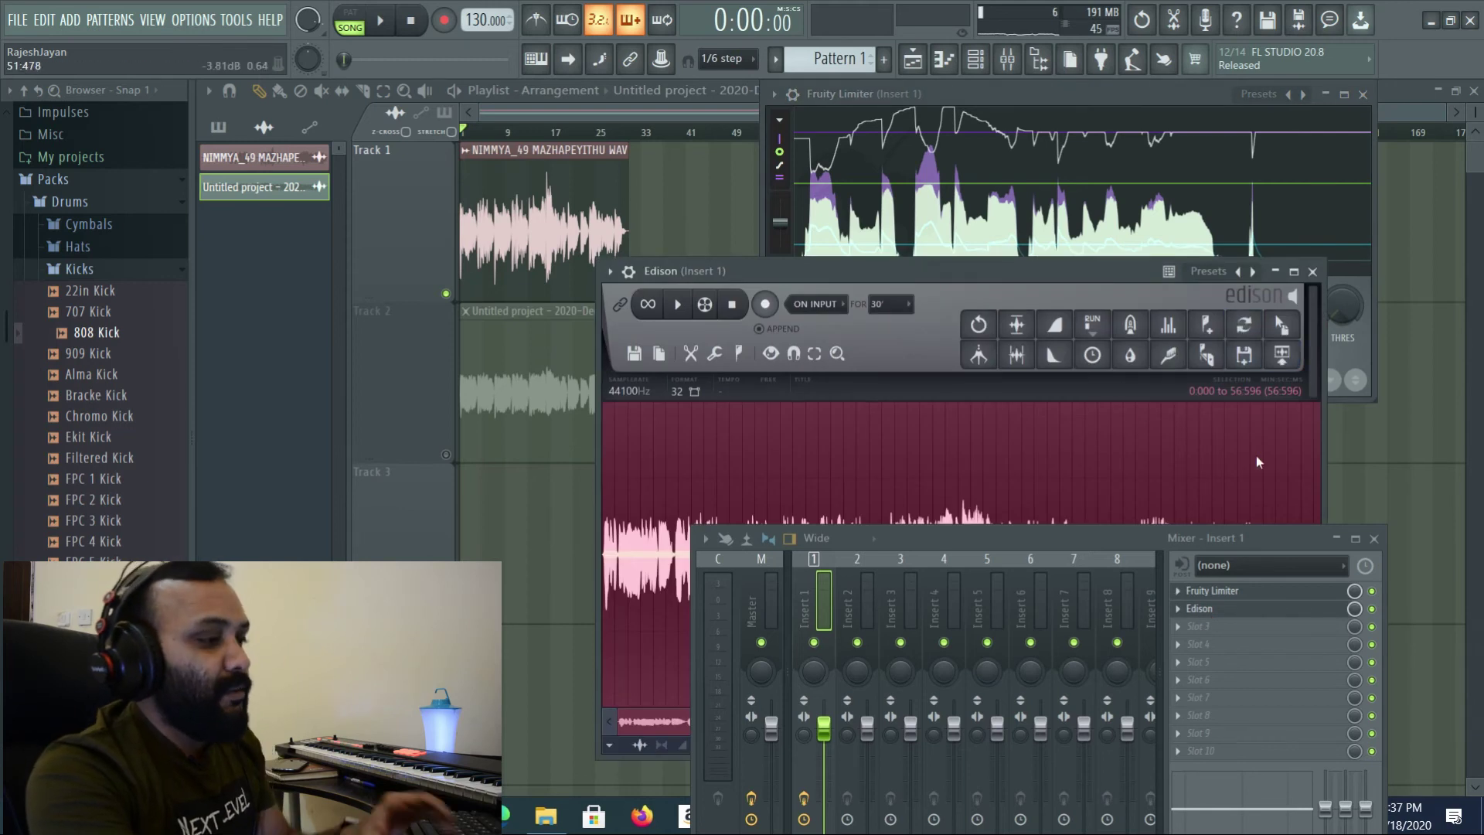
pyautogui.press('Delete')
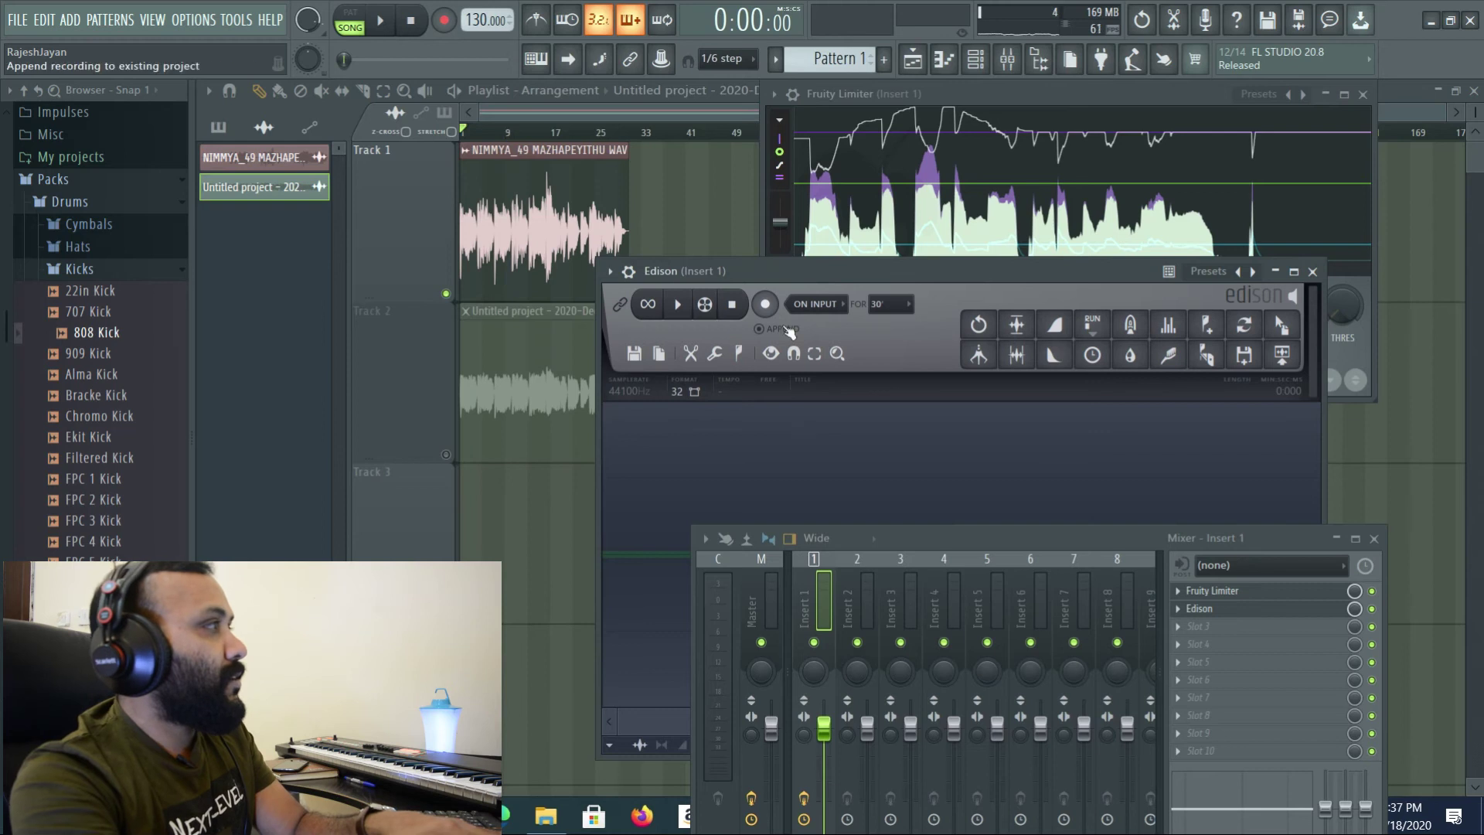
pyautogui.click(381, 23)
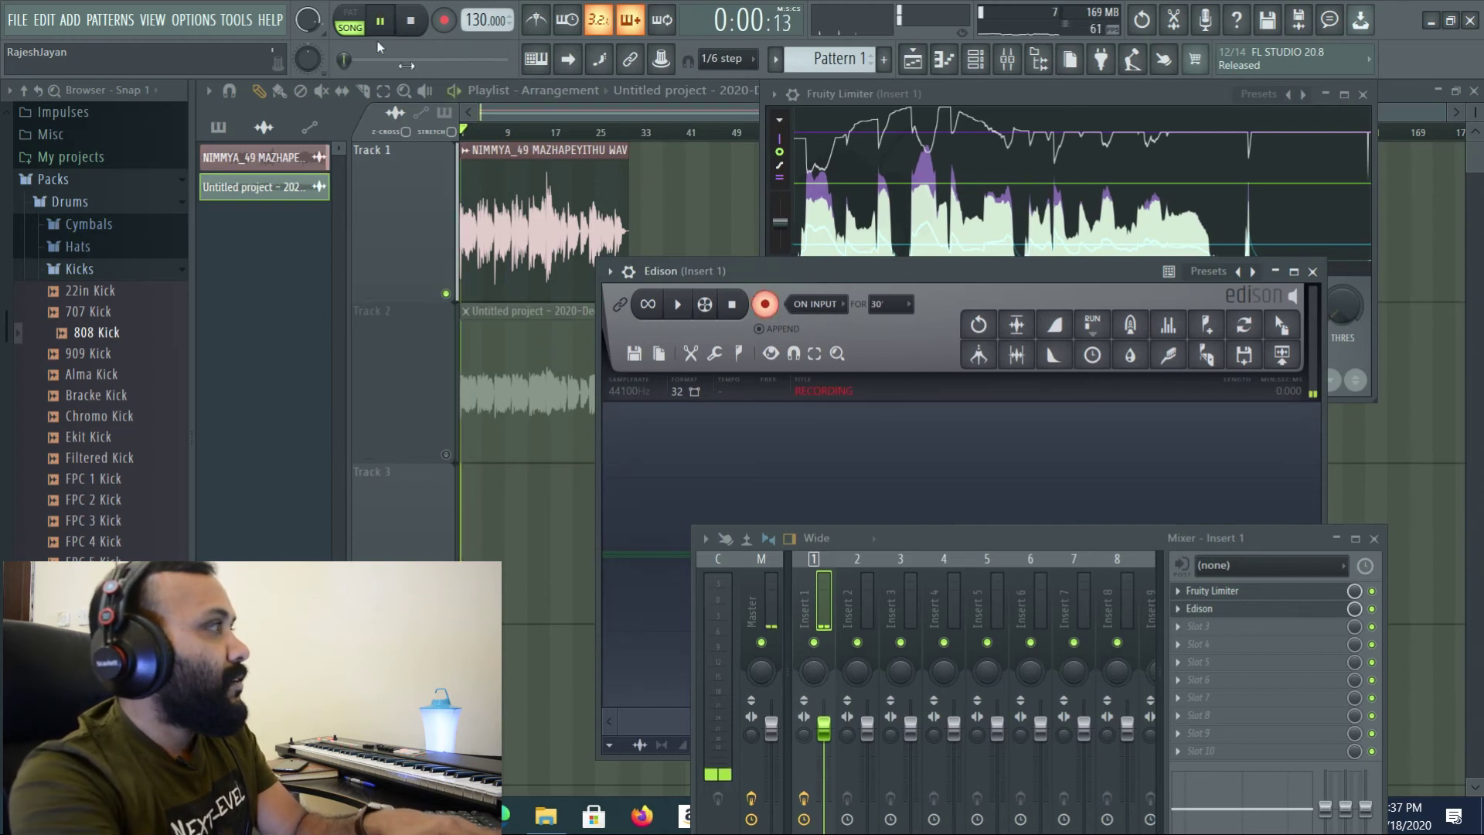
pyautogui.moveTo(981, 541); pyautogui.dragTo(1016, 756)
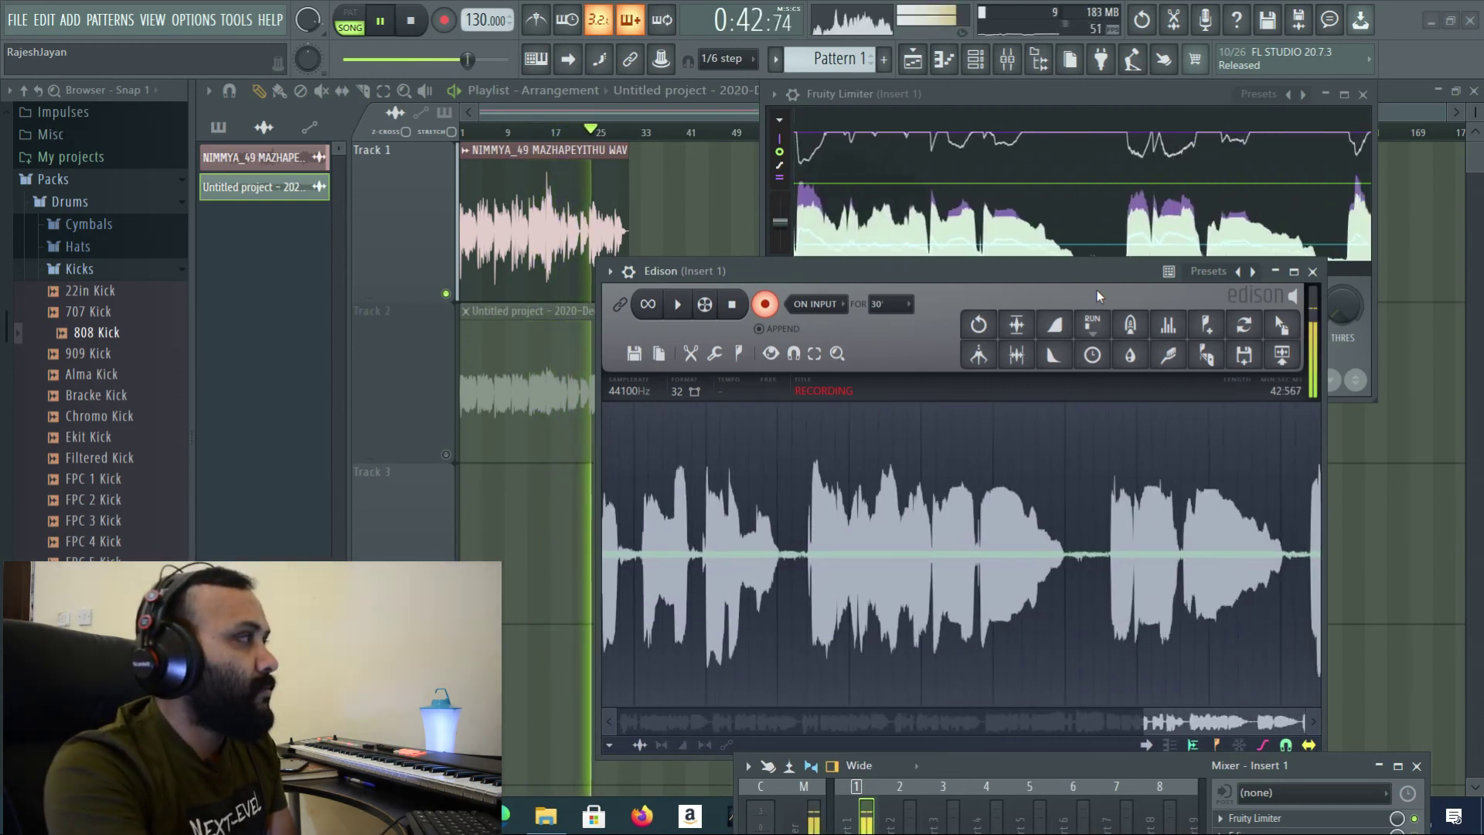
pyautogui.press('space')
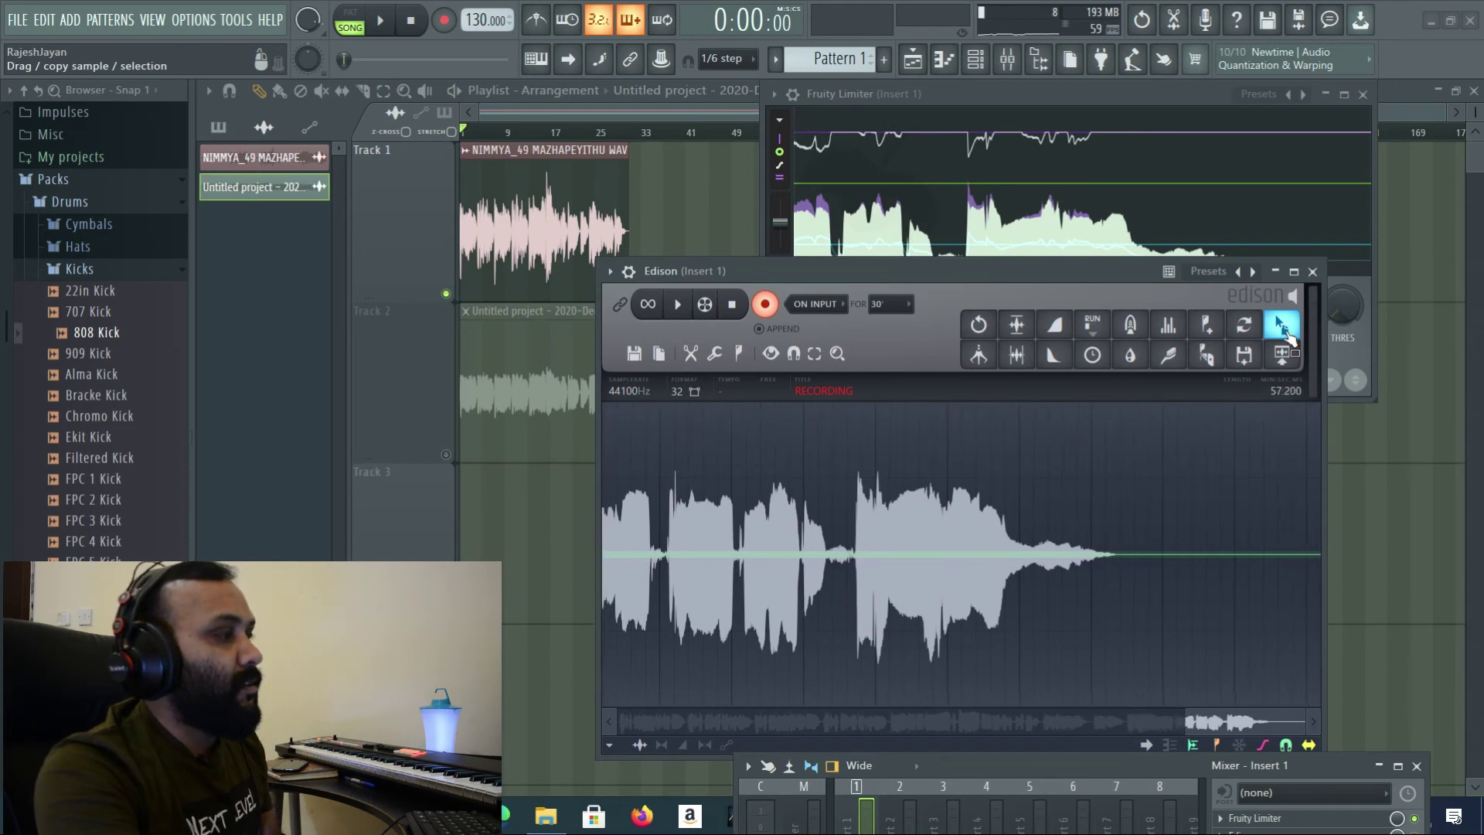
pyautogui.click(732, 305)
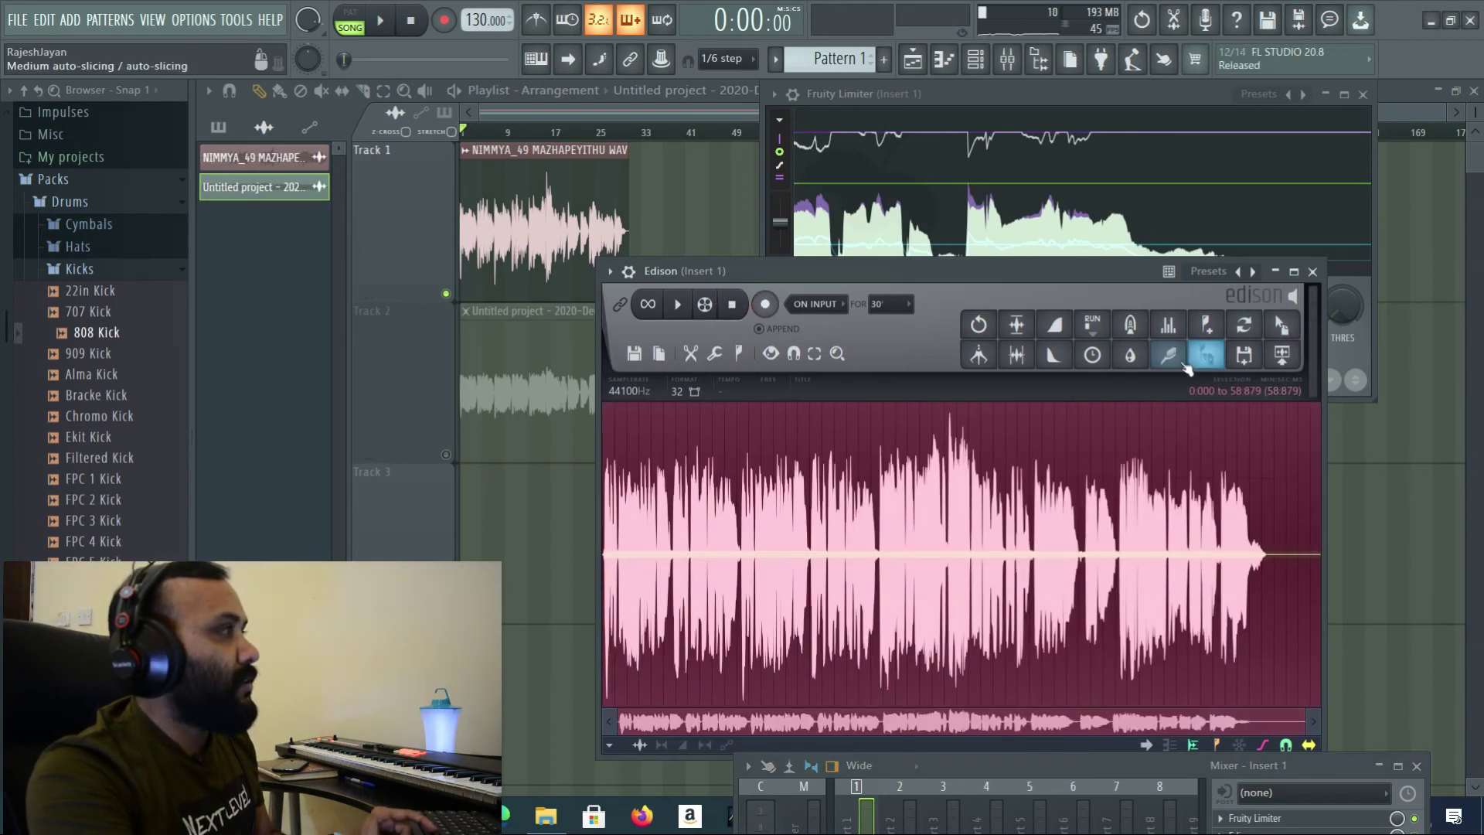
# Place the new Edison recording at the start of Track 3 and unmute Track 2 to compare all three waveforms.
pyautogui.moveTo(1073, 355); pyautogui.dragTo(457, 474)
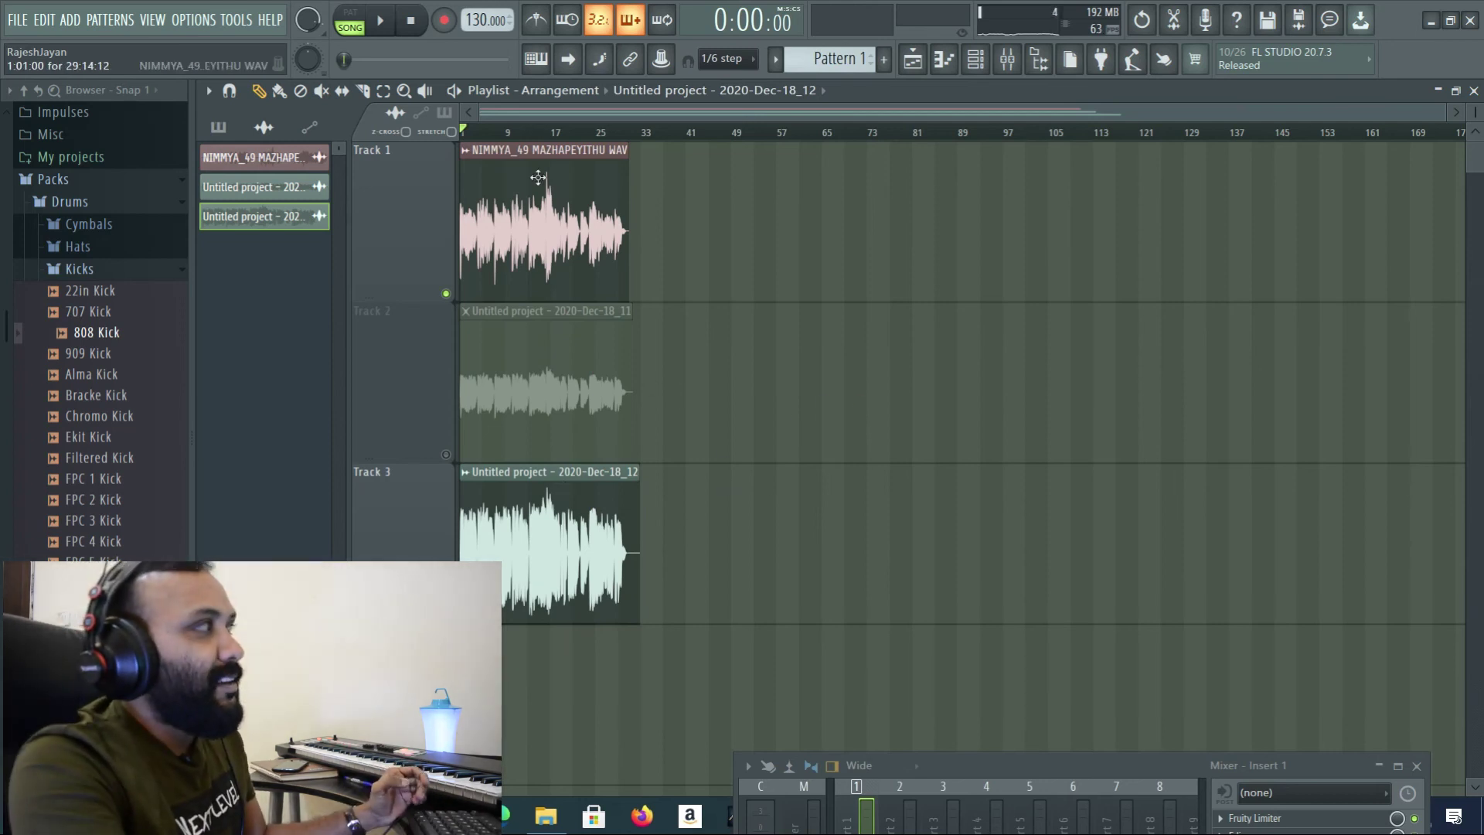
pyautogui.click(446, 456)
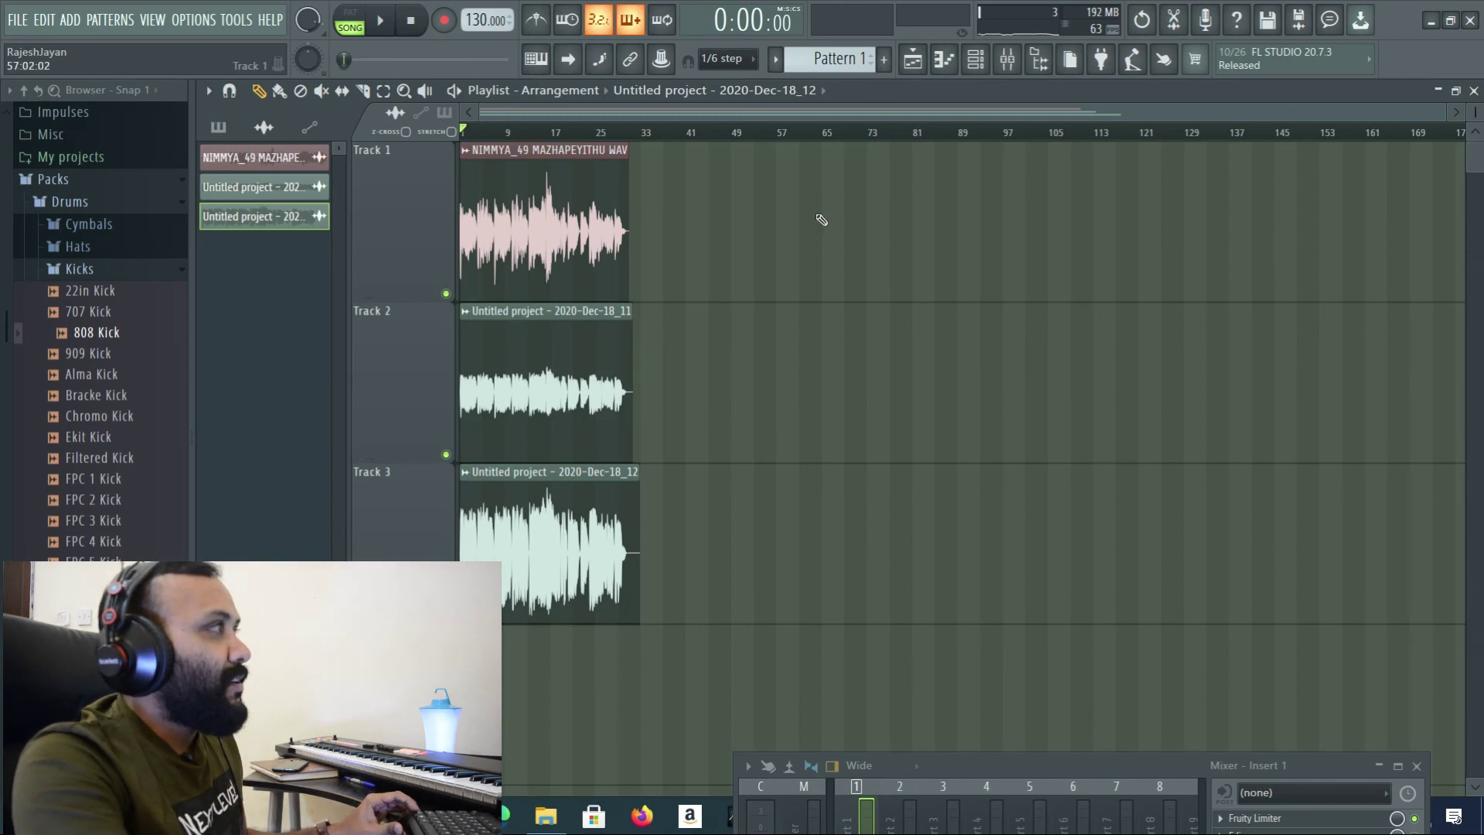
pyautogui.scroll(4, 821, 232)
pyautogui.scroll(-2, 822, 282)
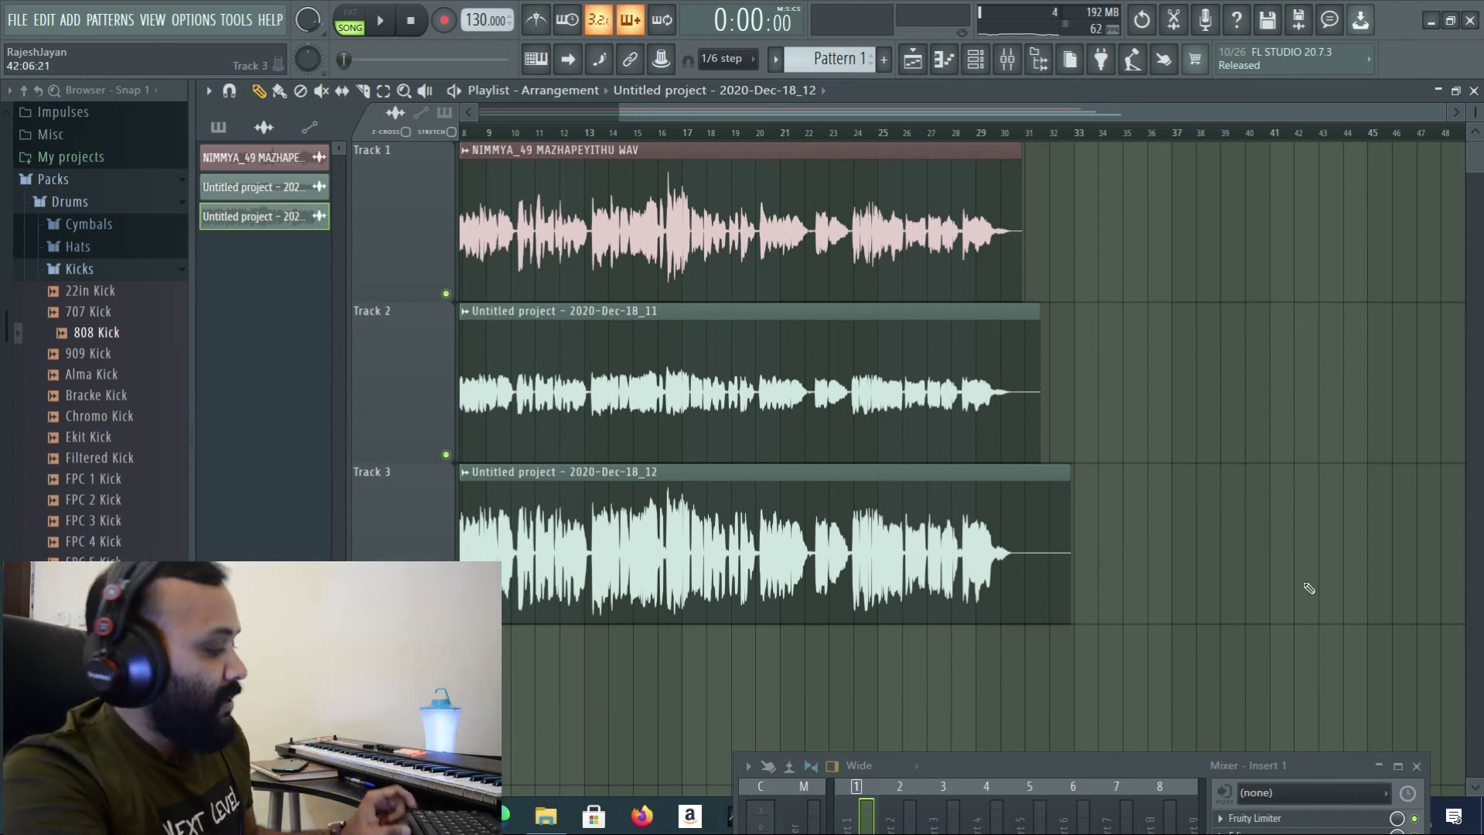
pyautogui.scroll(-3, 1309, 578)
pyautogui.scroll(-2, 1306, 568)
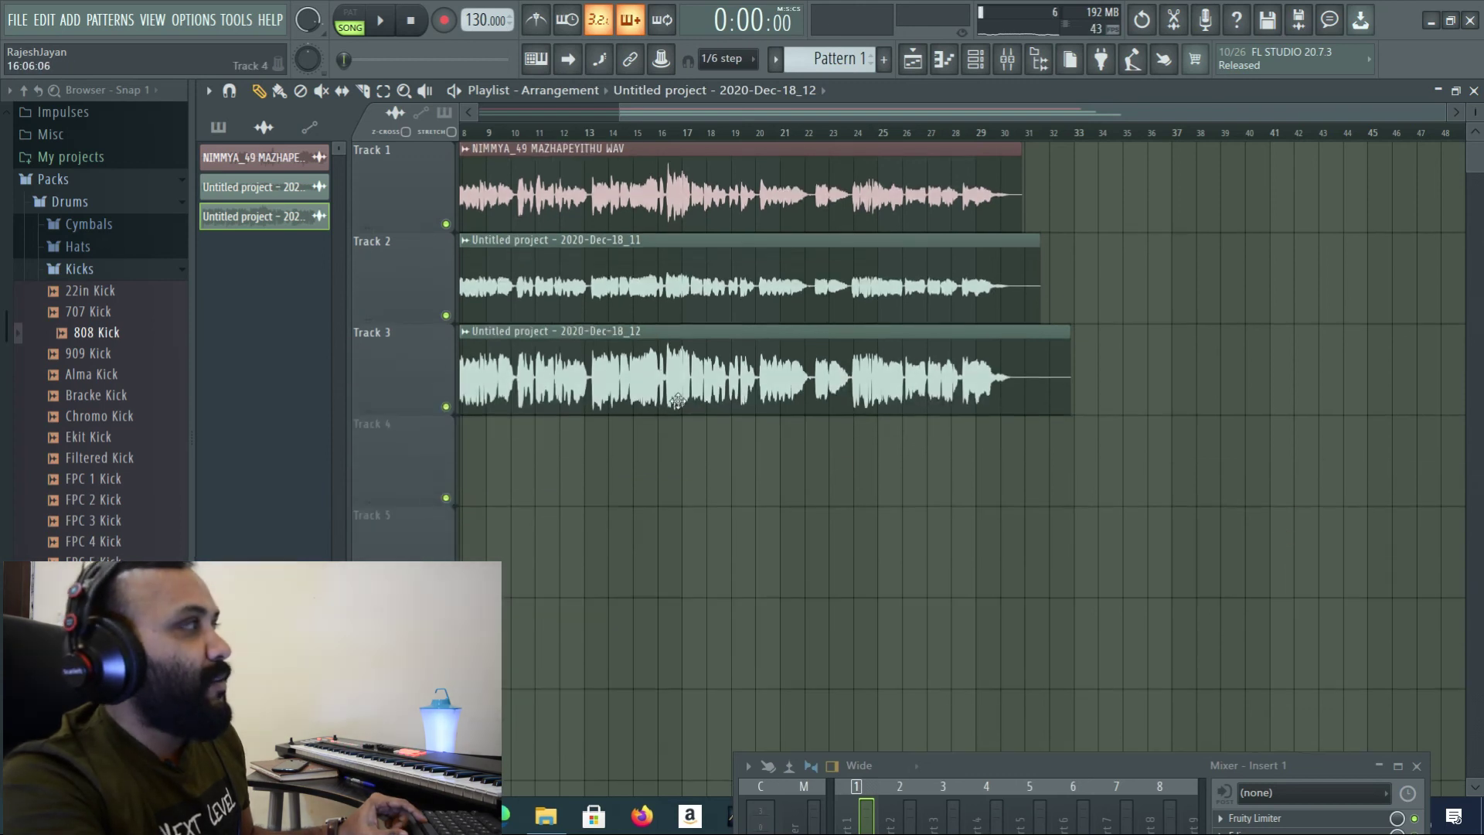